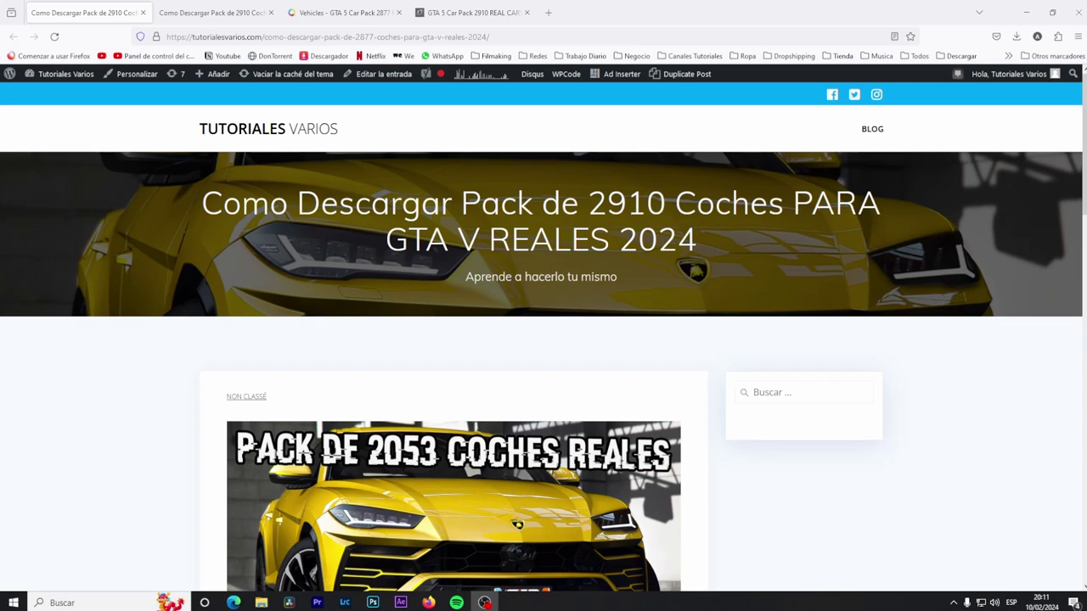
# Copy the complete magnet link for the GTA 5 Add-on Carpack from the quote block below the article's download list
pyautogui.scroll(-3, 863, 292)
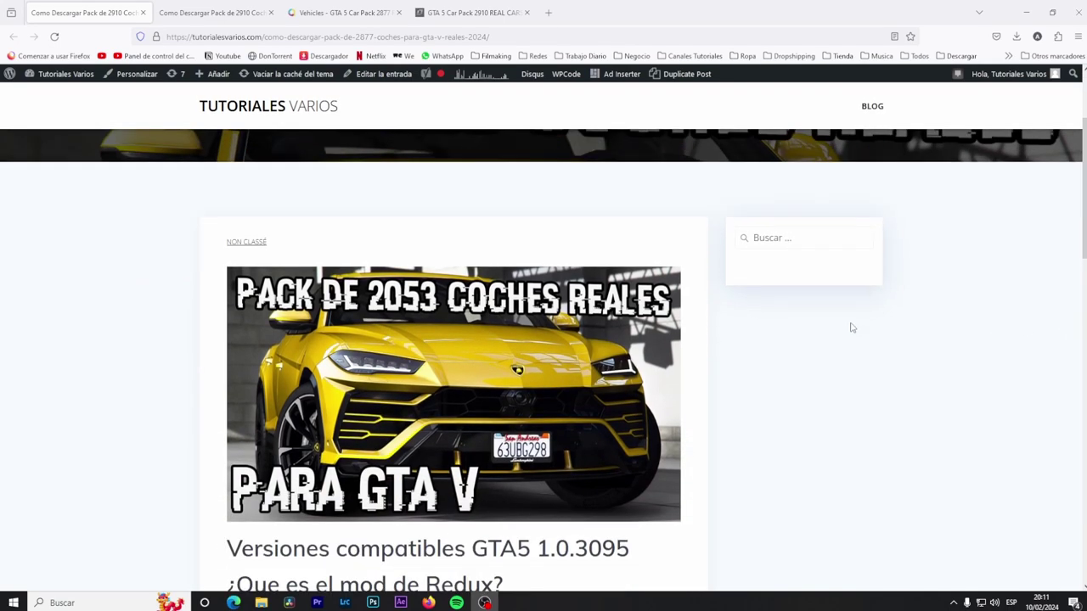
pyautogui.scroll(-2, 703, 356)
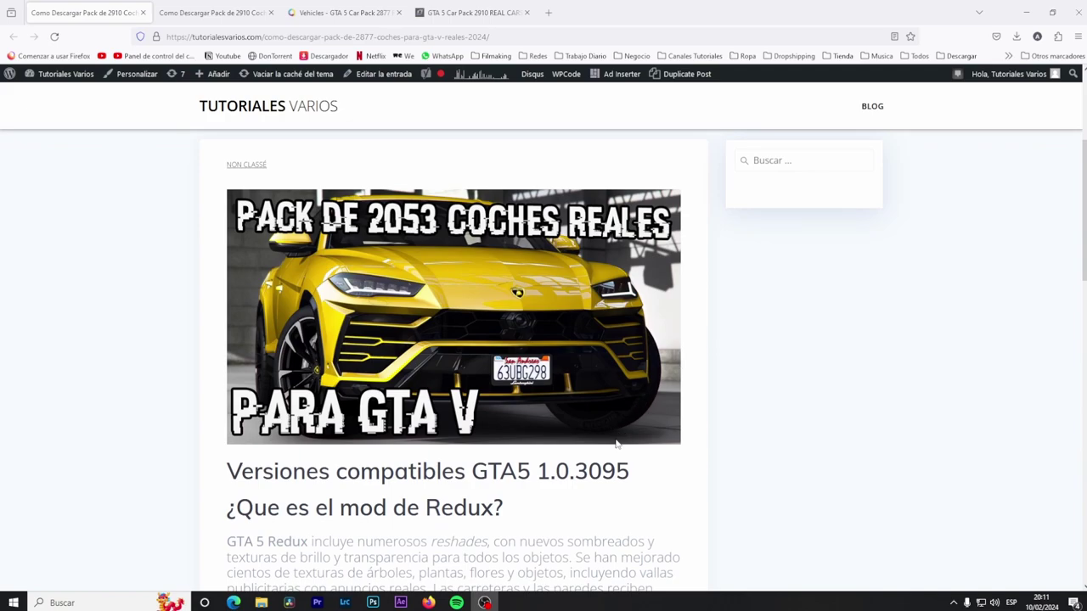
pyautogui.scroll(-3, 582, 484)
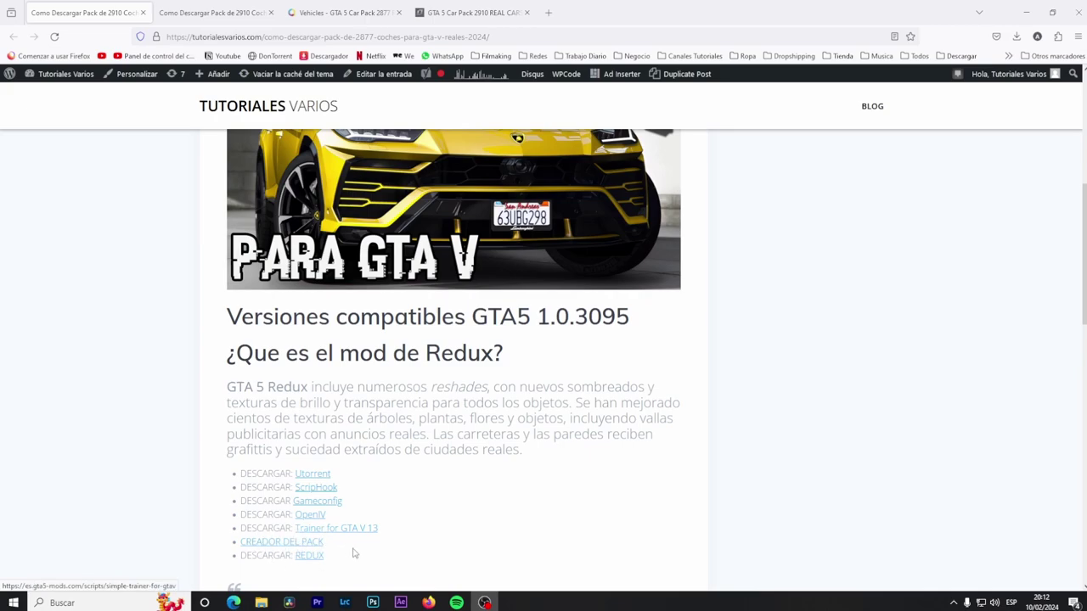
pyautogui.scroll(-2, 351, 552)
pyautogui.moveTo(566, 490); pyautogui.dragTo(253, 450)
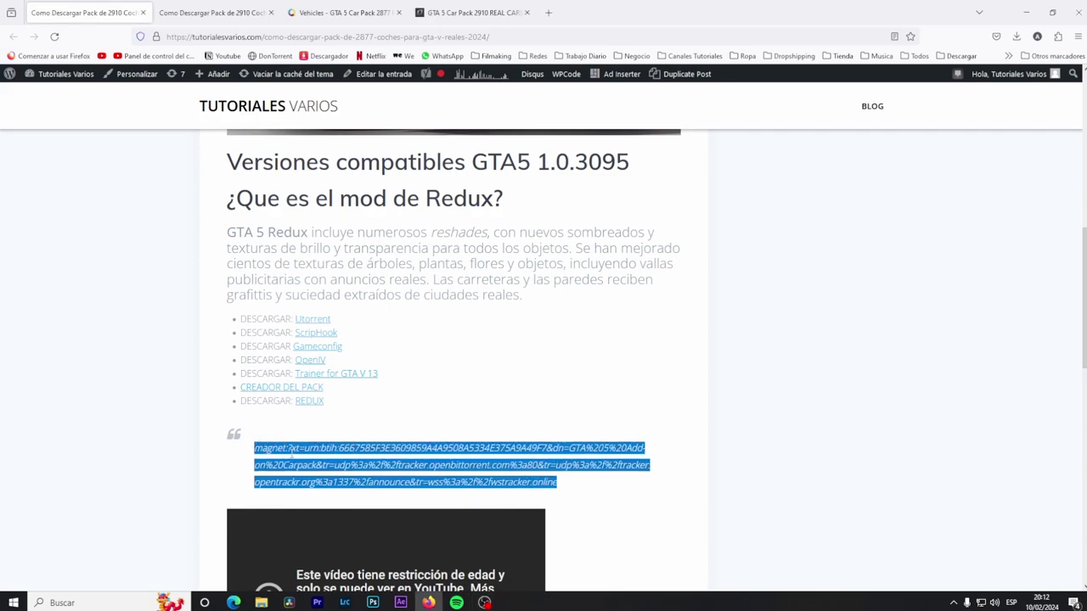
pyautogui.rightClick(465, 447)
pyautogui.click(489, 471)
pyautogui.moveTo(560, 488); pyautogui.dragTo(256, 441)
pyautogui.rightClick(280, 447)
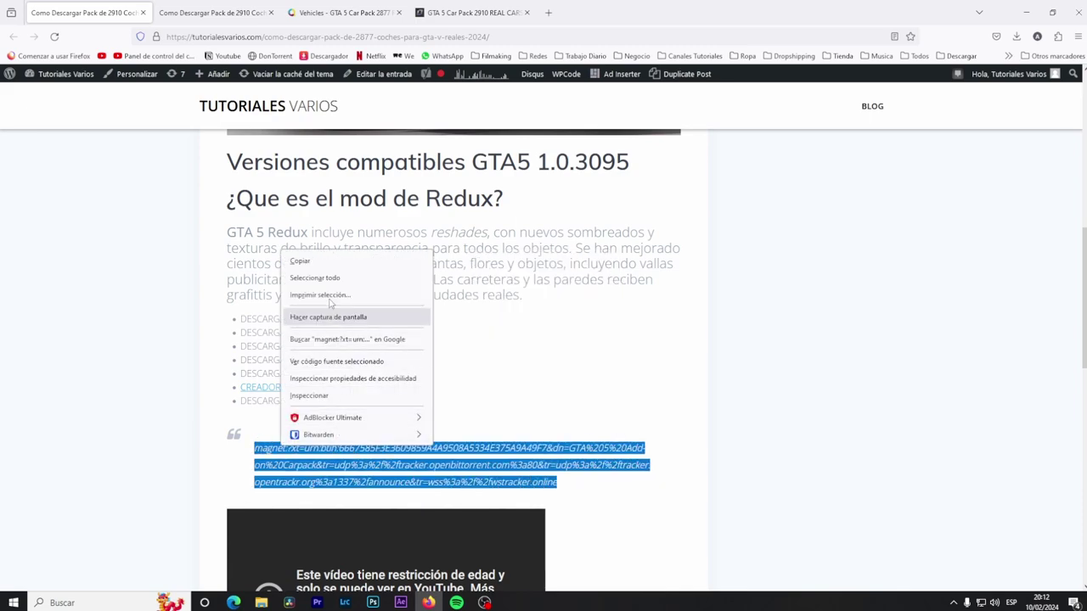
pyautogui.click(316, 261)
# Switch to µTorrent and add a new torrent from the copied magnet link
pyautogui.click(102, 603)
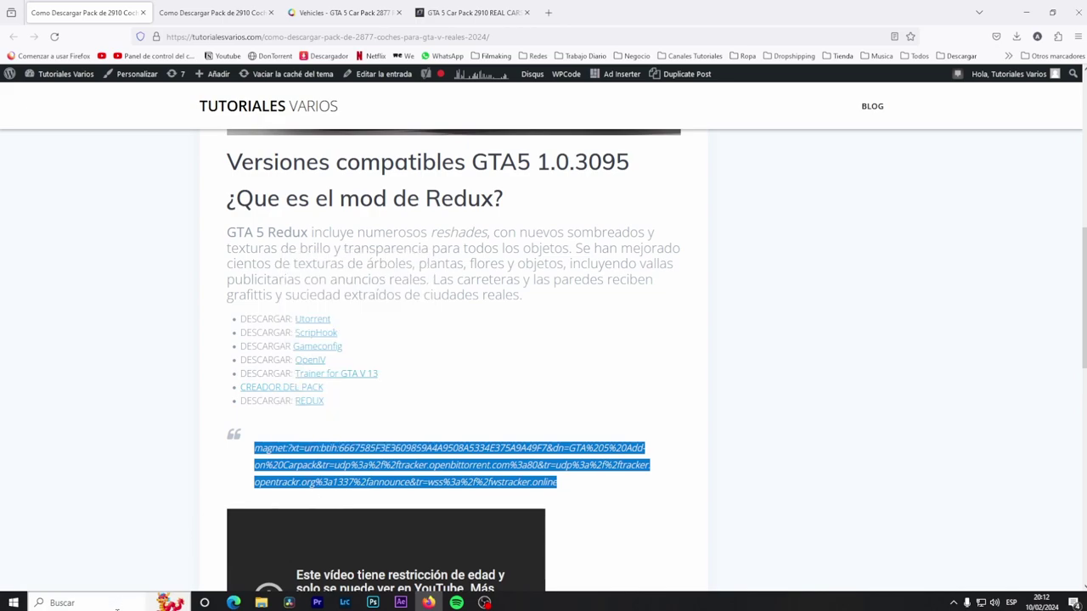
pyautogui.click(179, 563)
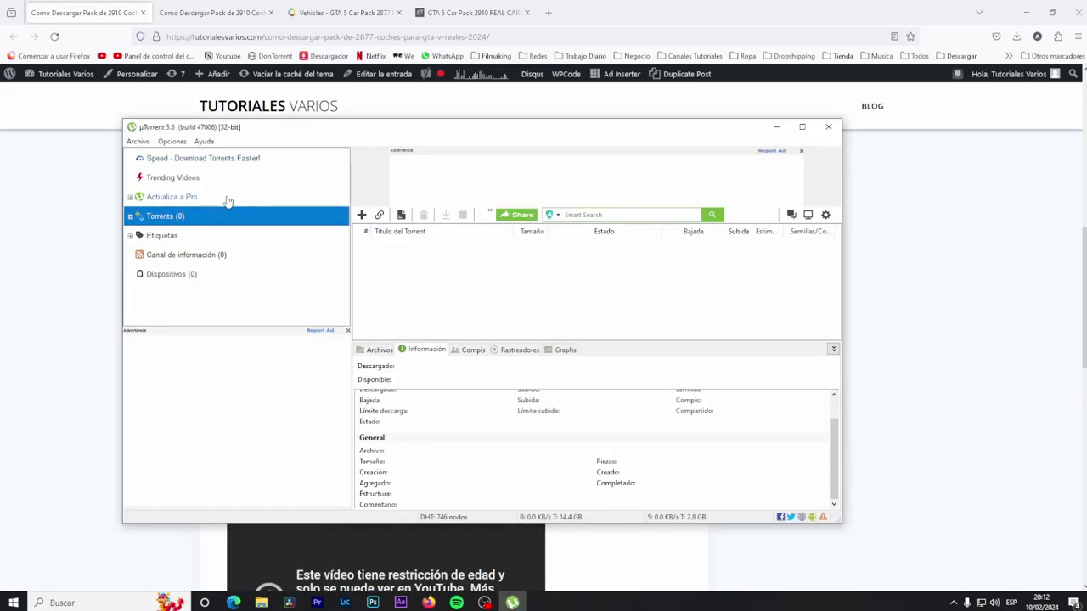
pyautogui.click(137, 141)
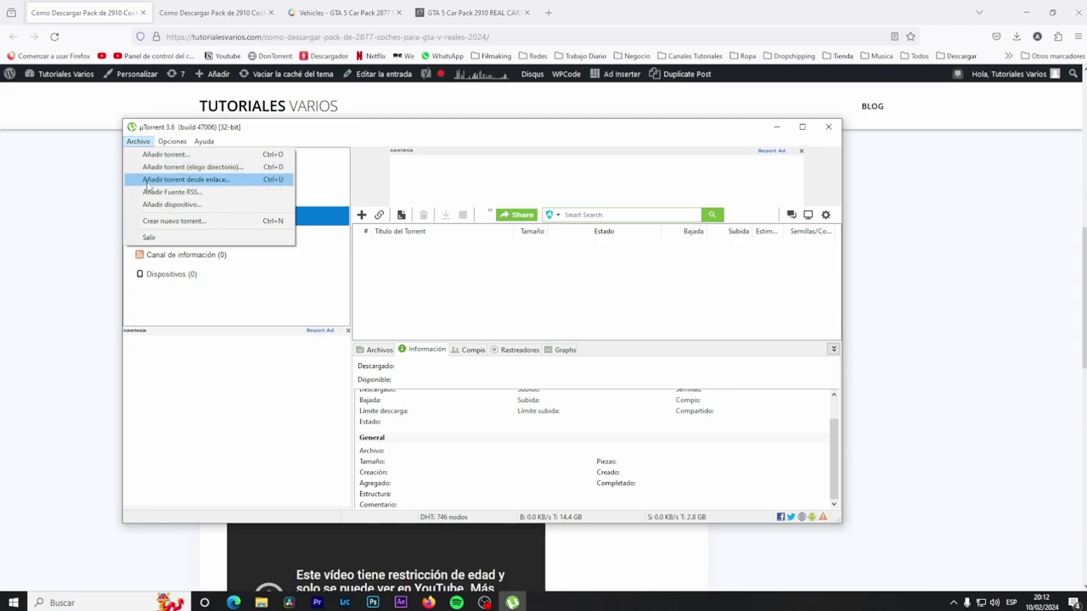
pyautogui.click(209, 180)
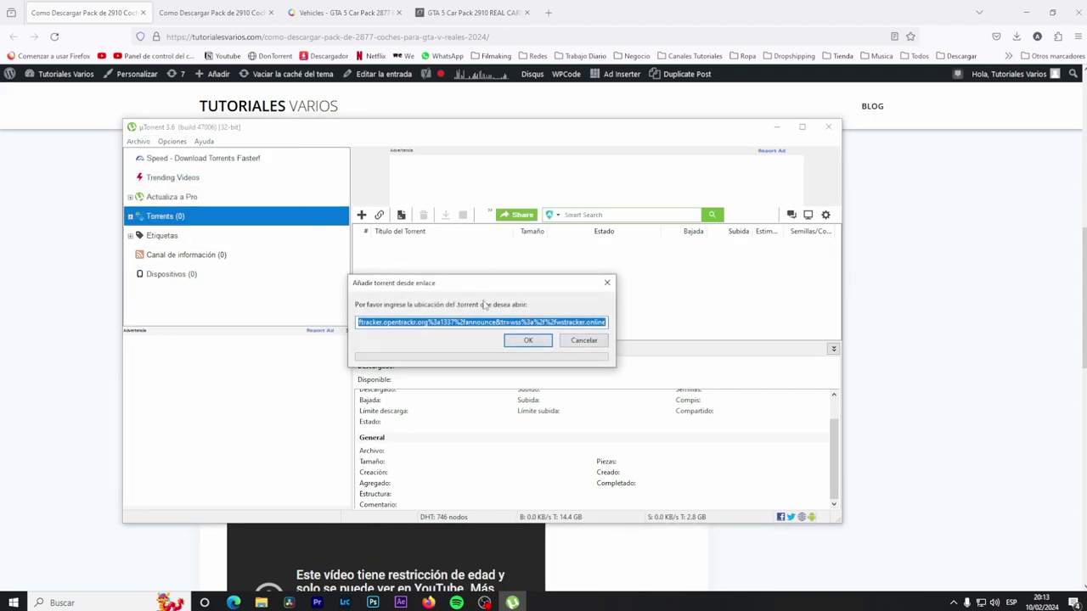
pyautogui.click(526, 340)
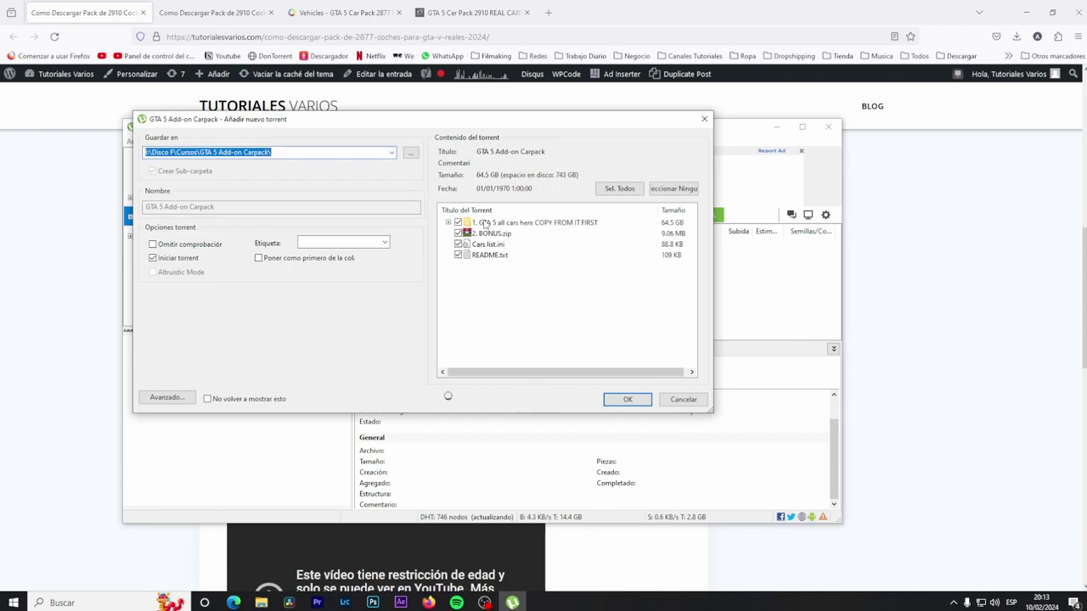
# Start the GTA 5 Add-on Carpack torrent with all its files selected, and return to the article in the browser
pyautogui.moveTo(492, 275); pyautogui.dragTo(471, 208)
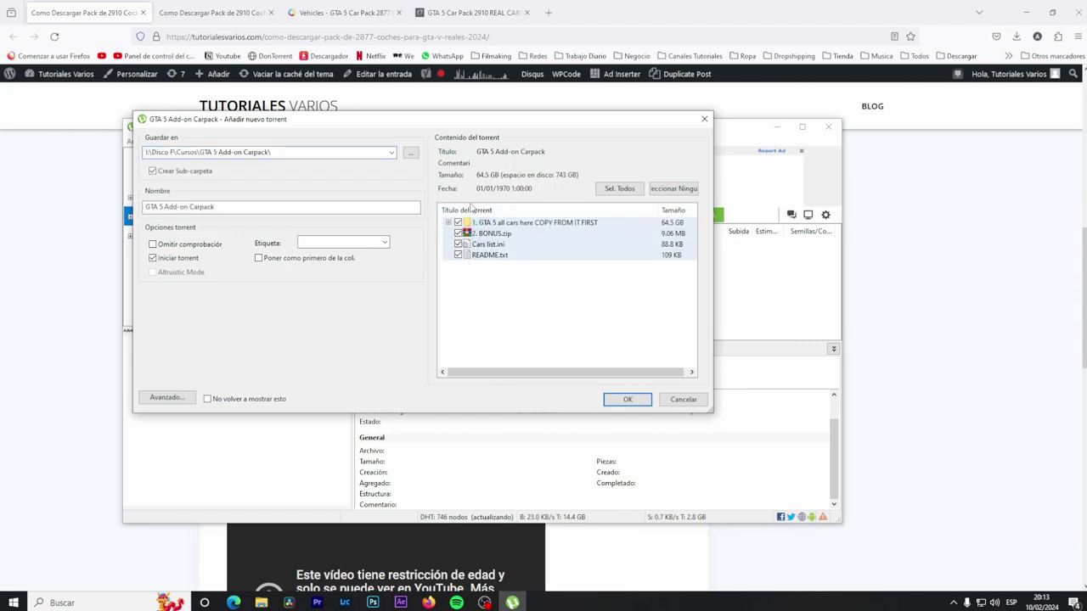
pyautogui.click(634, 400)
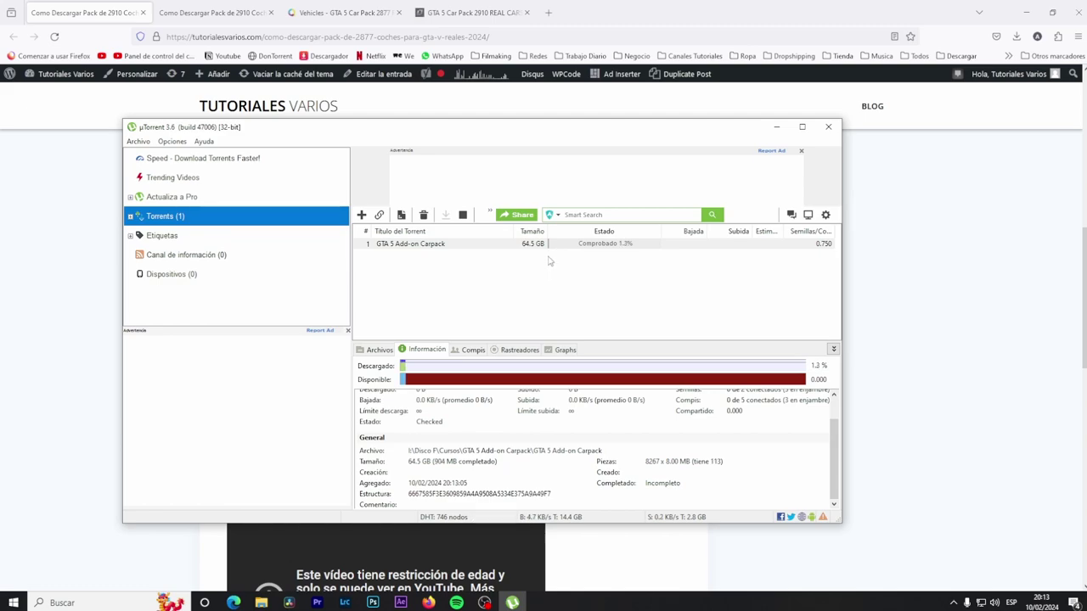
pyautogui.click(829, 127)
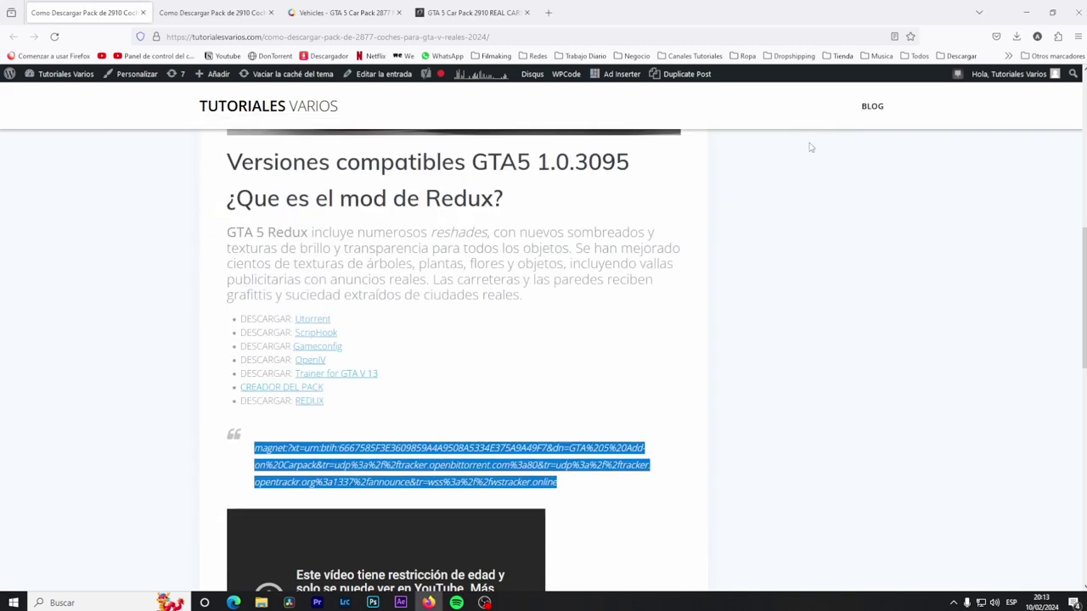
pyautogui.click(533, 389)
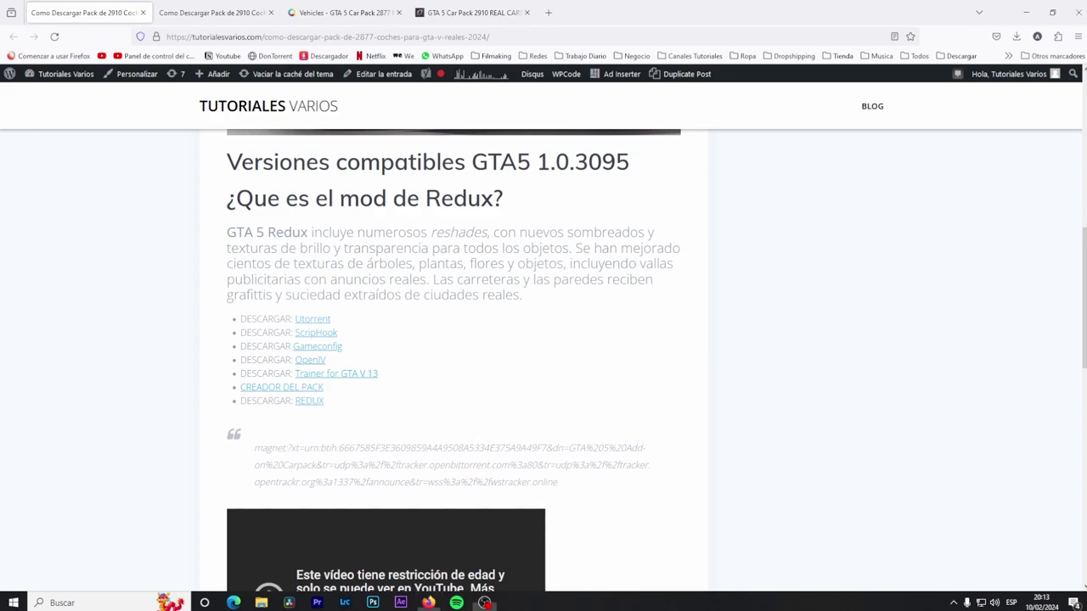
# Check the GTAV Config v32 and ScriptHookV_1.0.3095.0 archives in the tutorial folder, and return to the article
pyautogui.click(261, 602)
pyautogui.click(128, 123)
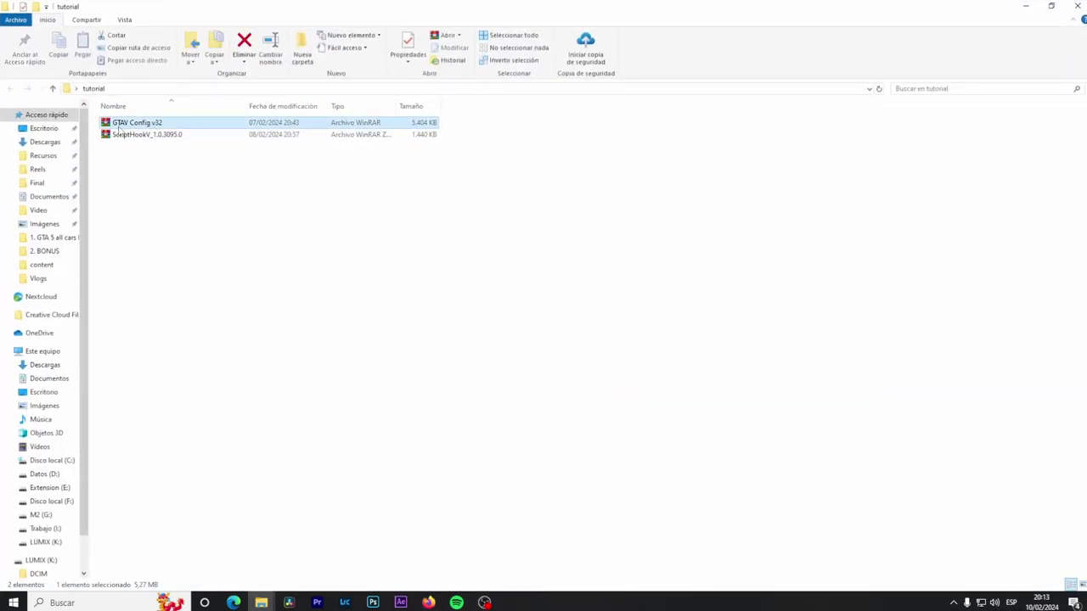
pyautogui.moveTo(544, 7); pyautogui.dragTo(563, 185)
pyautogui.click(170, 332)
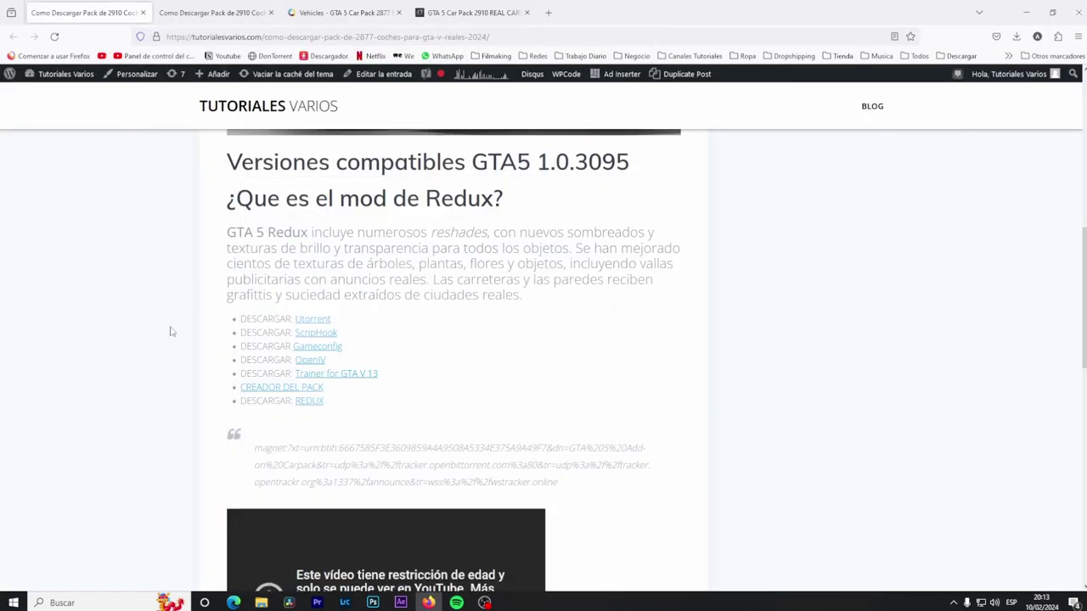
# View the pack creator's video and a MEGA download page through the article's links, and close that page's tab
pyautogui.click(299, 386)
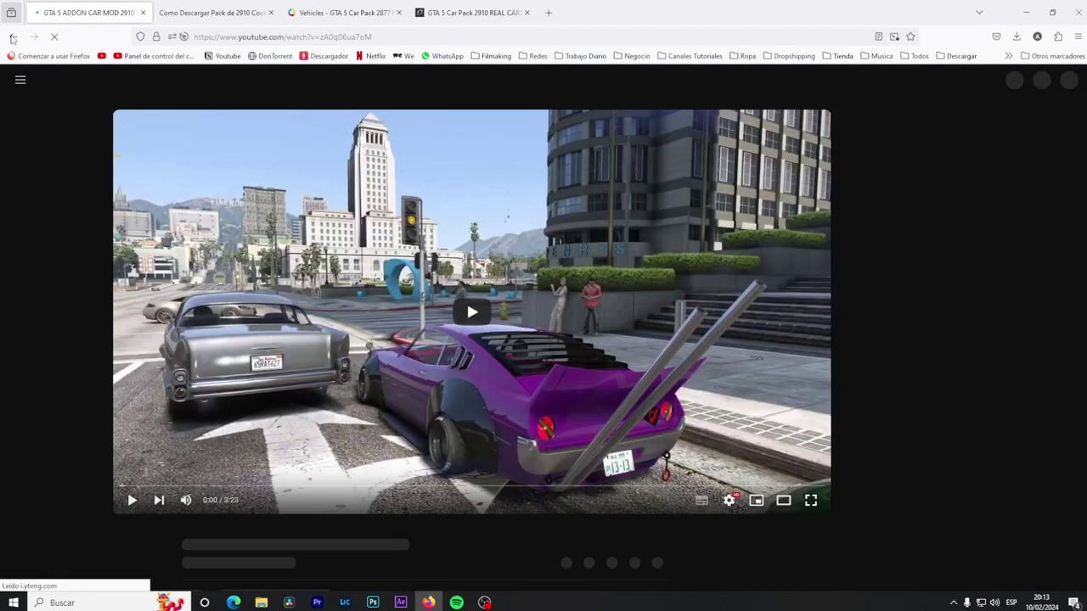
pyautogui.click(13, 38)
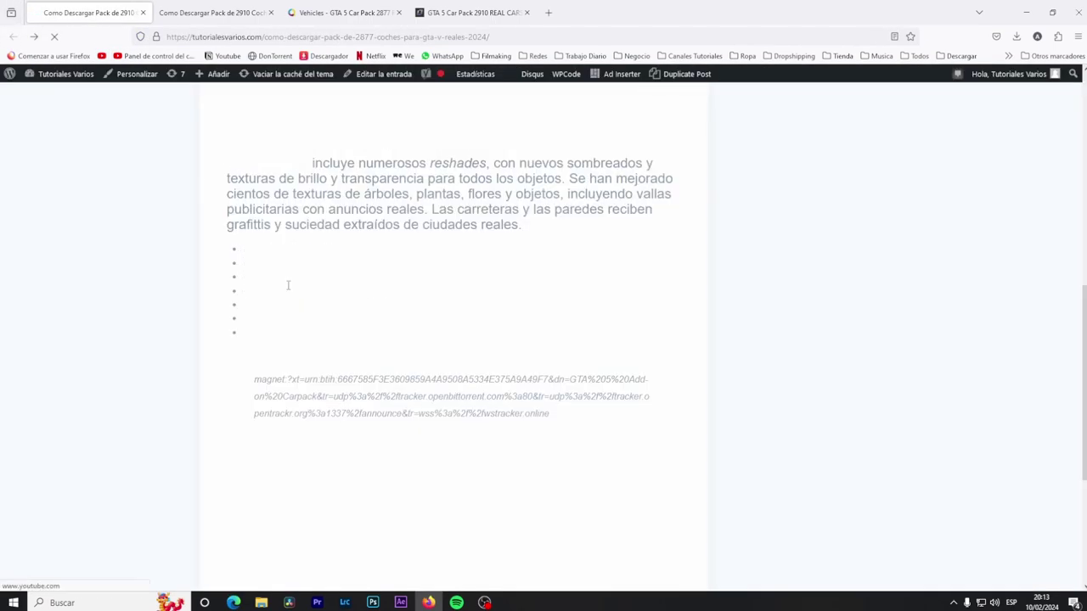
pyautogui.click(310, 359)
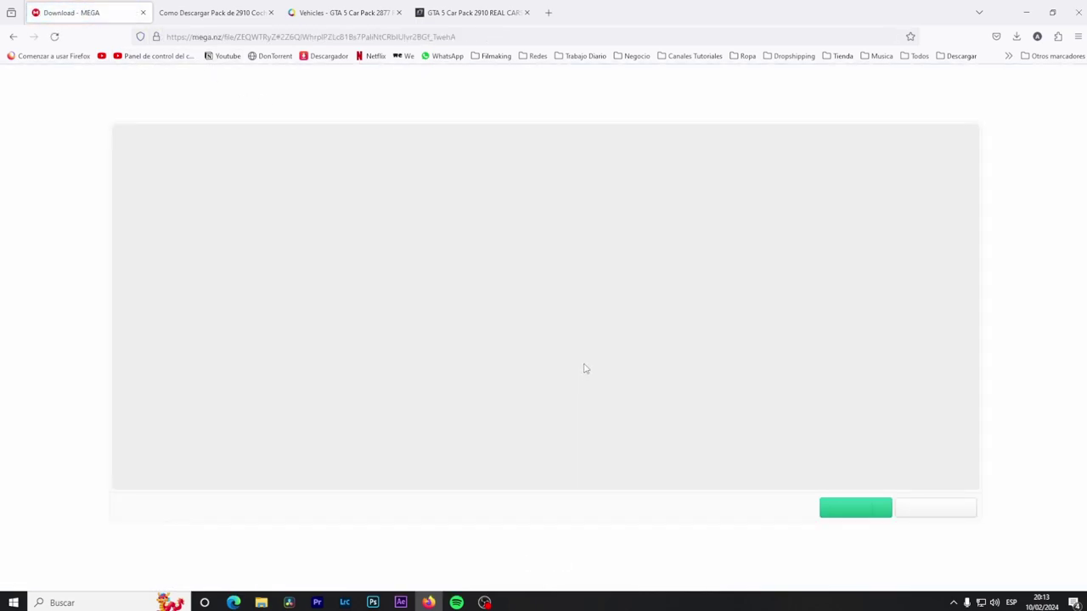
pyautogui.click(142, 13)
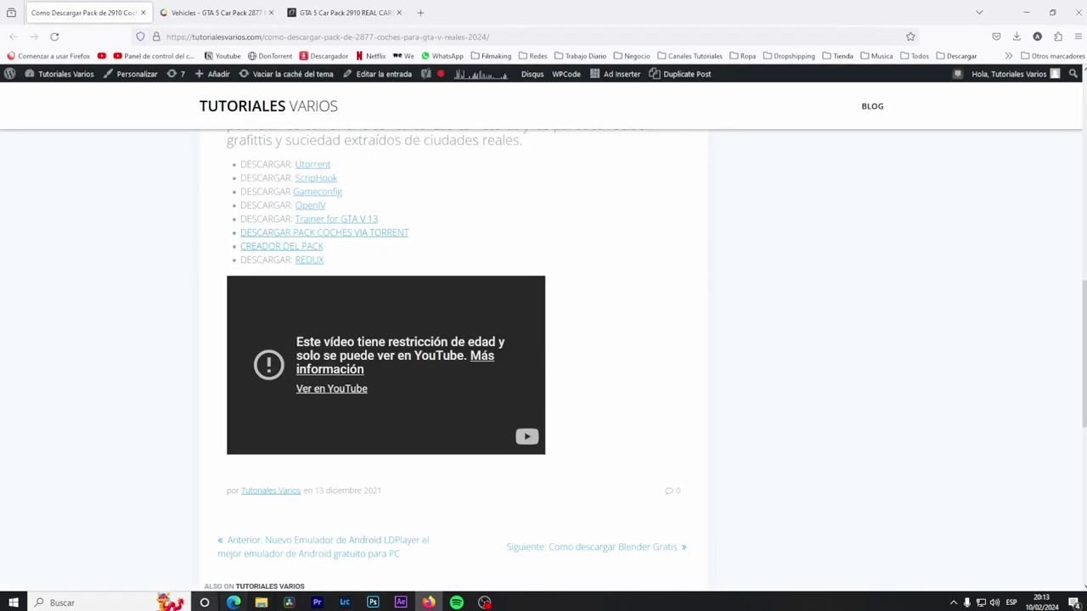
# Bring up the tutorial folder window again to review its two downloaded WinRAR archives, and minimize it
pyautogui.moveTo(261, 600)
pyautogui.click(435, 563)
pyautogui.moveTo(463, 387); pyautogui.dragTo(368, 301)
pyautogui.click(481, 378)
pyautogui.click(436, 323)
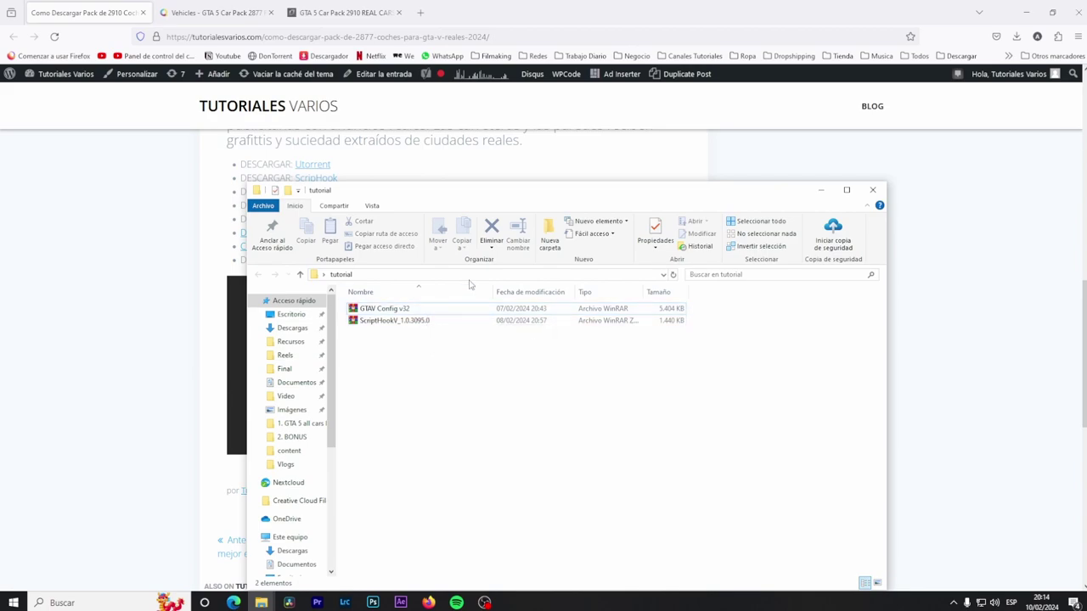
pyautogui.click(821, 190)
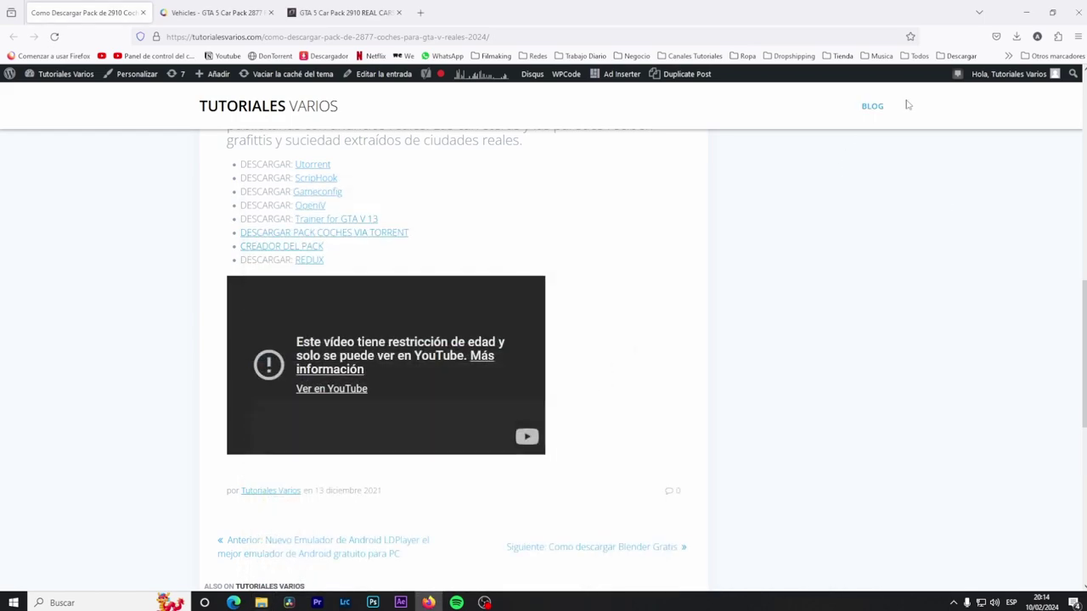
# Minimize the browser, launch OpenIV from the desktop and load the Grand Theft Auto V for Windows game files
pyautogui.click(429, 602)
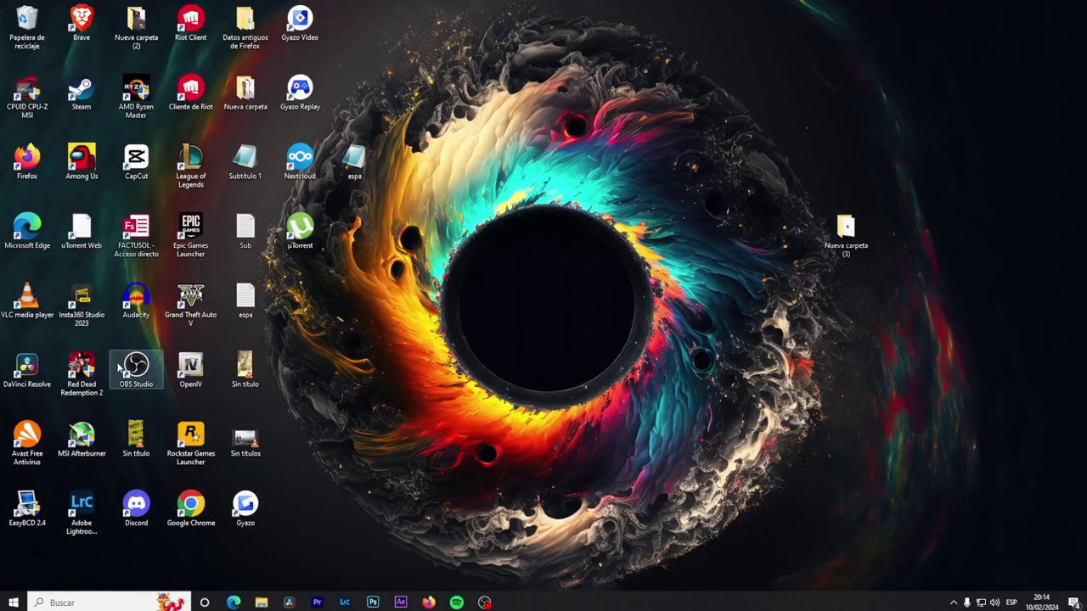
pyautogui.doubleClick(211, 367)
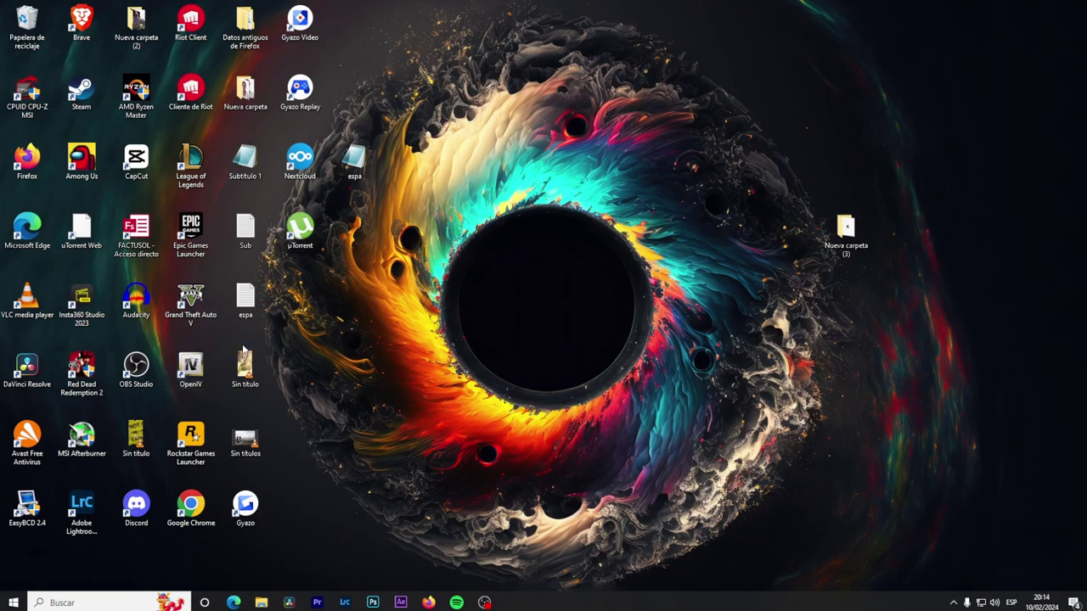
pyautogui.click(493, 317)
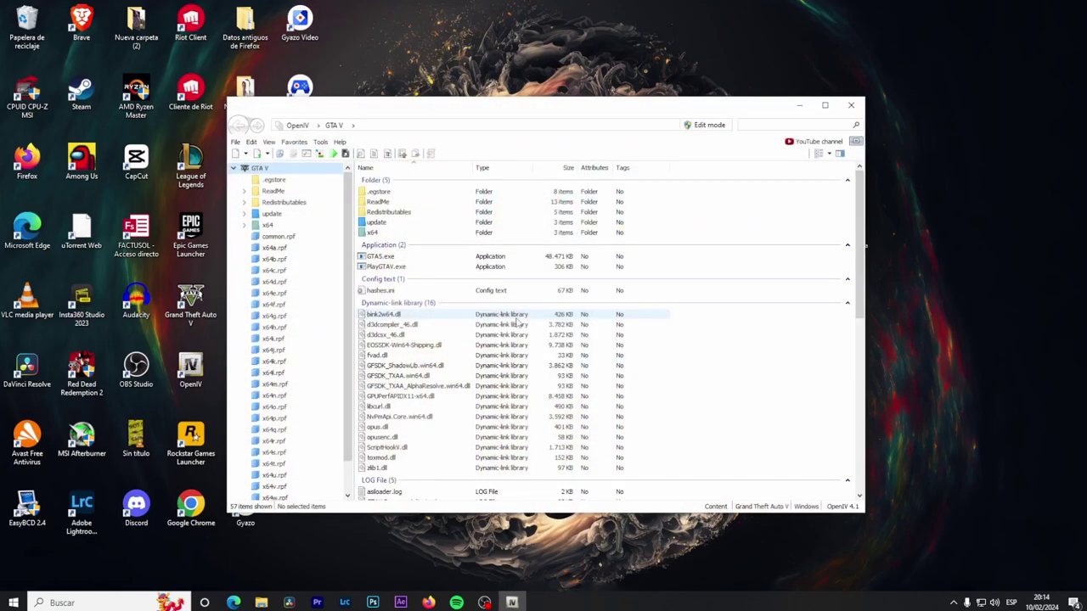
pyautogui.scroll(-5, 514, 318)
pyautogui.scroll(5, 484, 293)
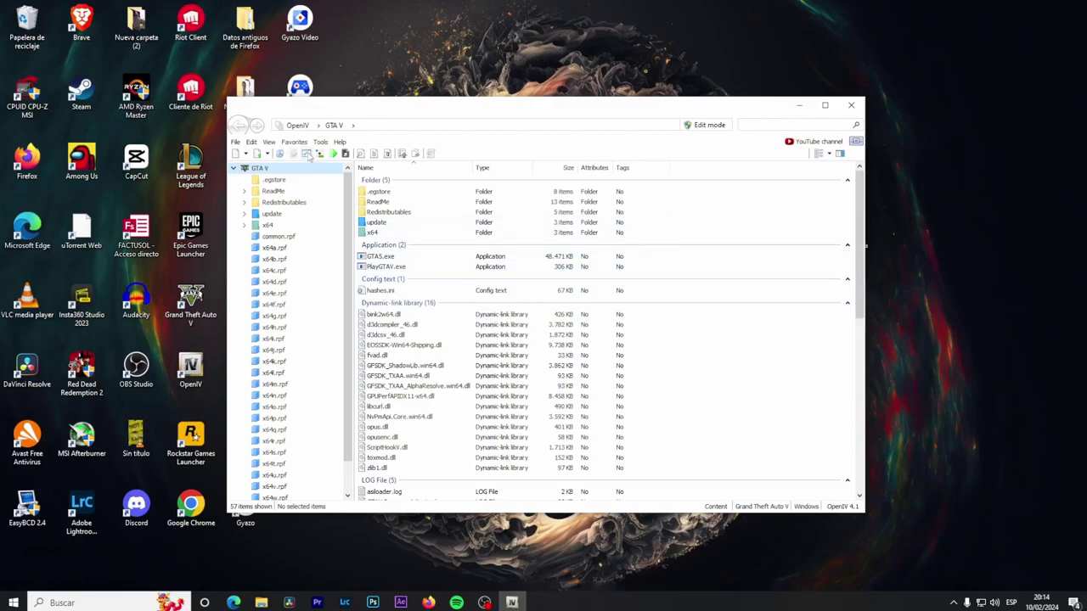
# Install ASI Loader and OpenIV.ASI with the ASI Manager, and create the "mods" folder for GTA V
pyautogui.click(307, 154)
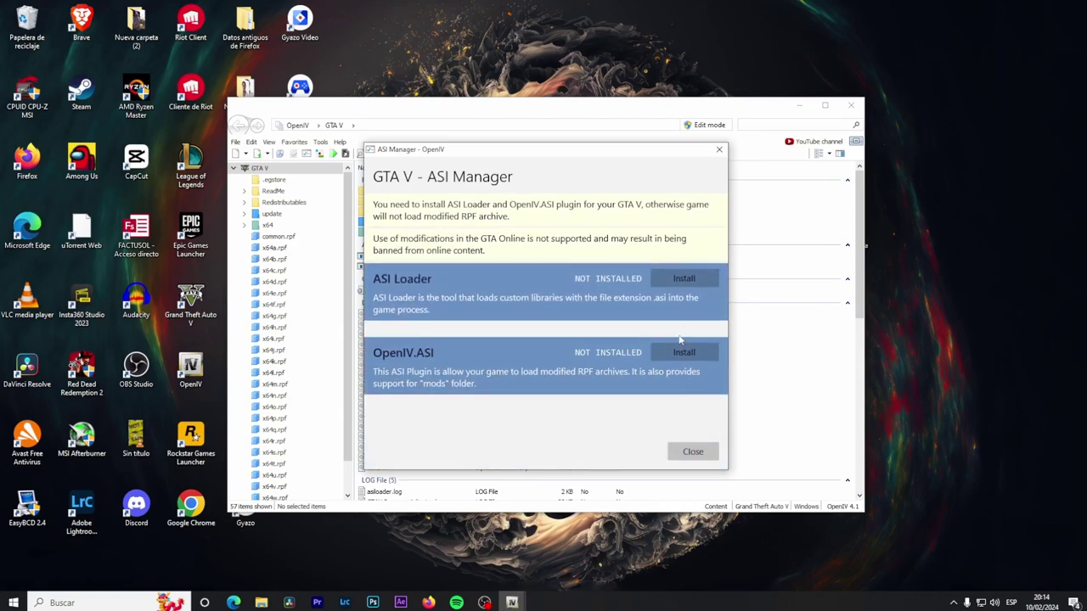
pyautogui.click(683, 282)
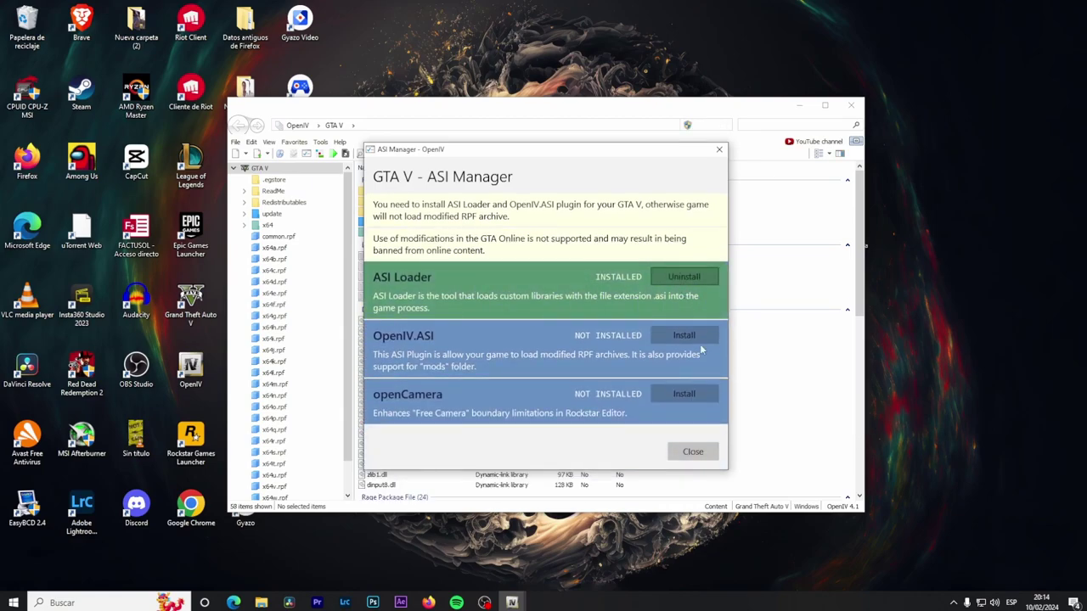
pyautogui.click(704, 338)
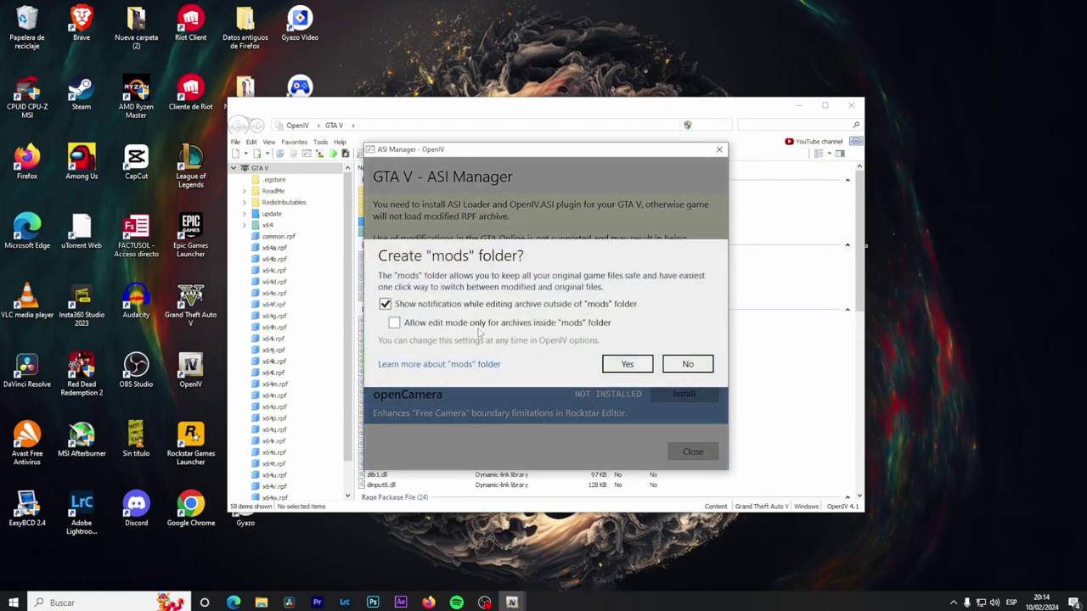
pyautogui.click(625, 365)
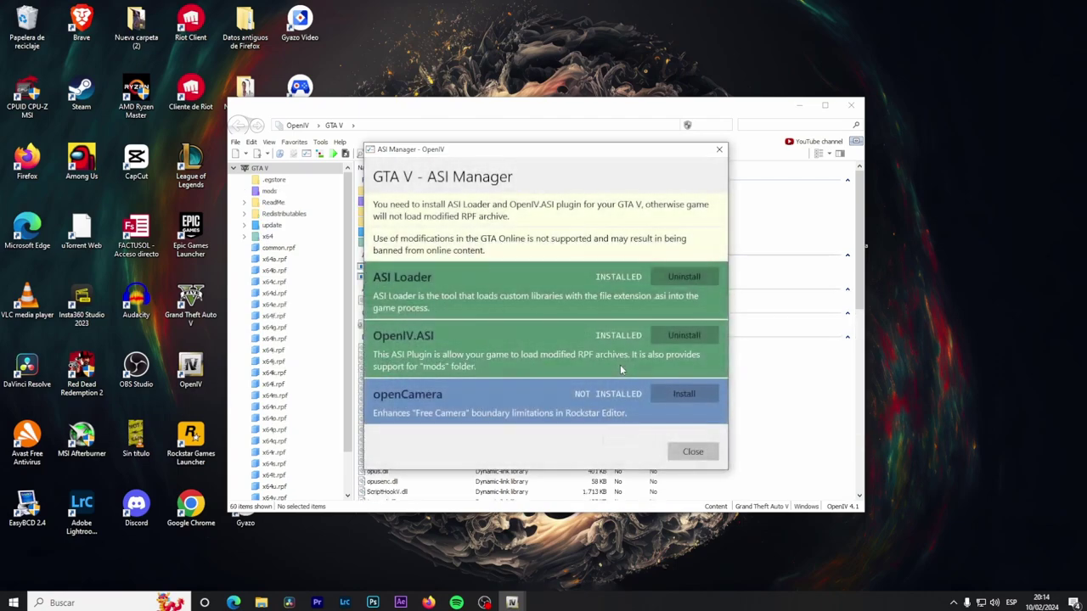
pyautogui.click(693, 453)
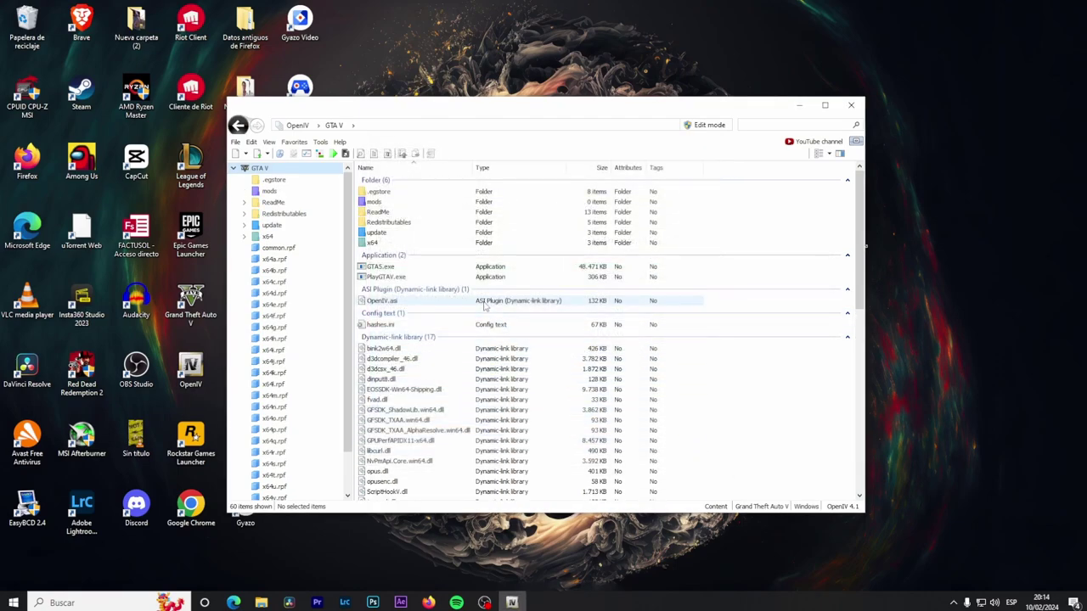
pyautogui.click(386, 204)
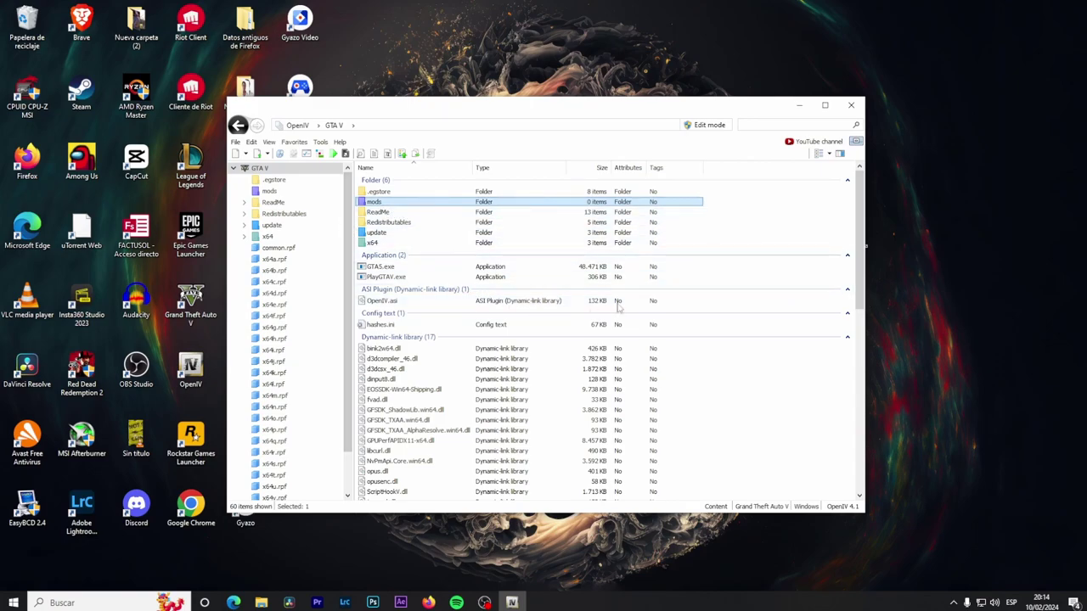
pyautogui.click(692, 268)
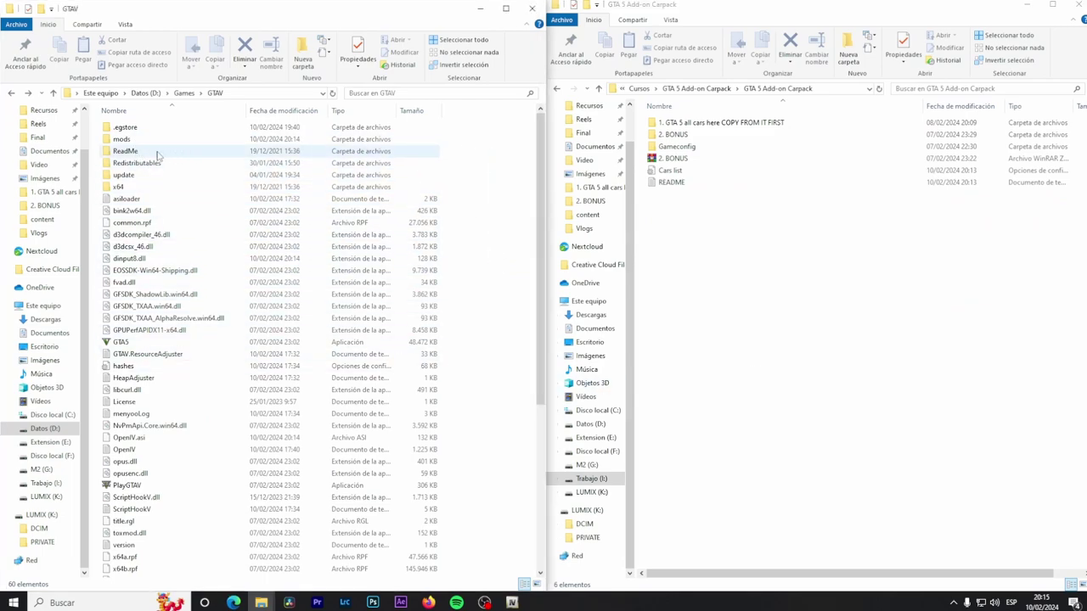
# Review the GTA 5 Add-on Carpack folder, its 2. BONUS archive and the OIV packages inside the extracted 2. BONUS folder
pyautogui.click(751, 128)
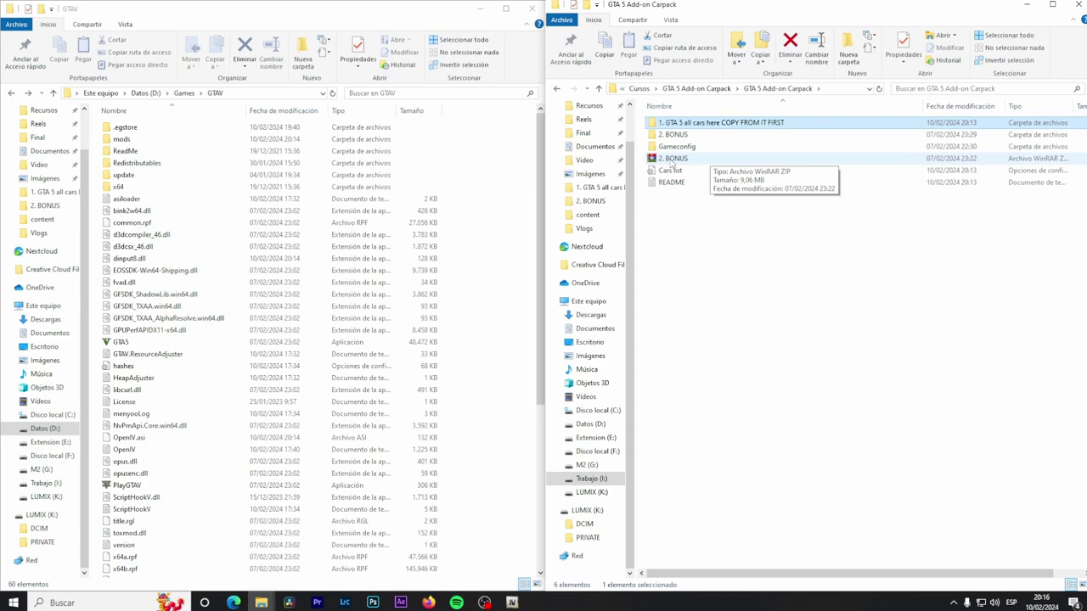
pyautogui.moveTo(688, 206); pyautogui.dragTo(688, 167)
pyautogui.keyDown('ctrl'); pyautogui.click(689, 124); pyautogui.keyUp('ctrl')
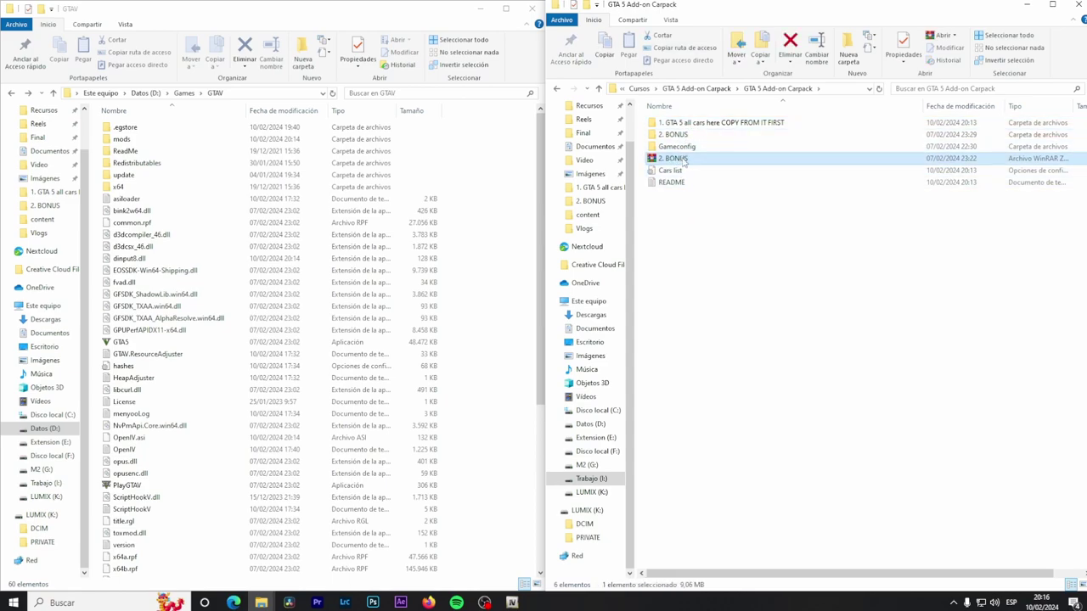
pyautogui.doubleClick(674, 134)
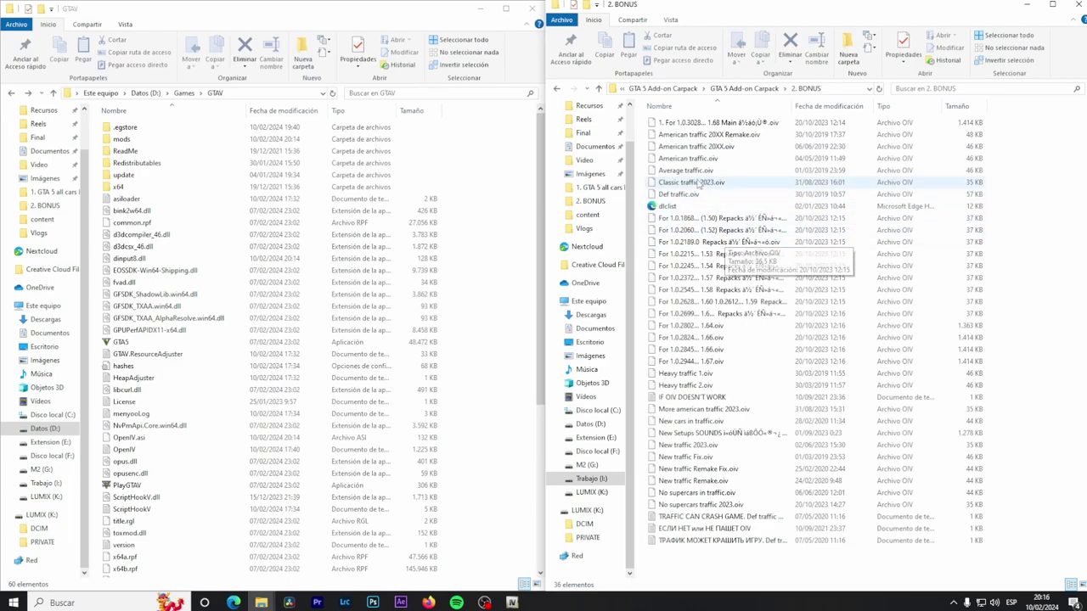
pyautogui.moveTo(706, 569); pyautogui.dragTo(684, 96)
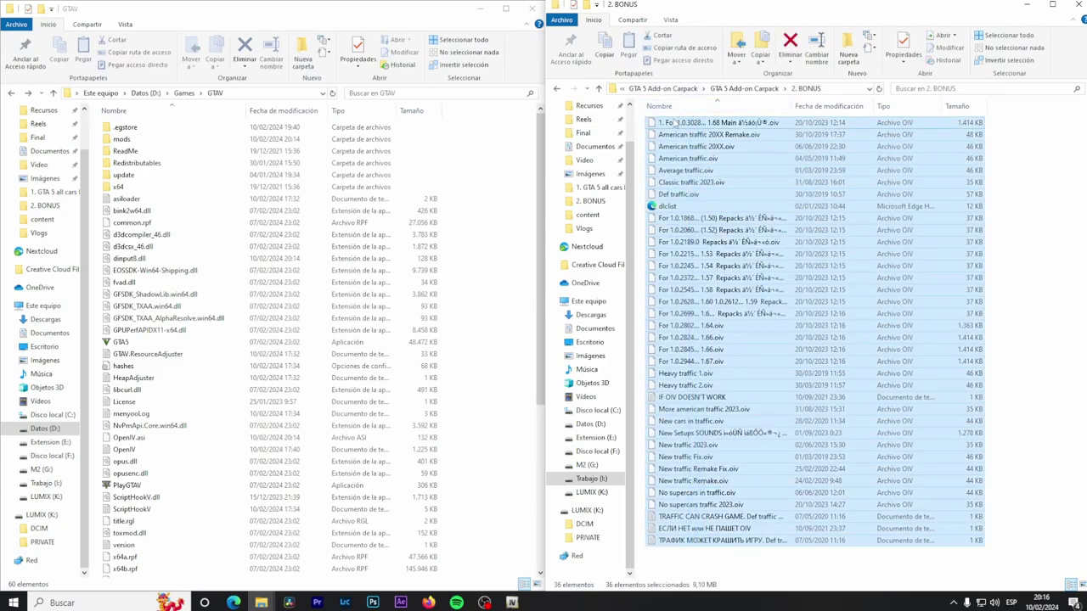
pyautogui.click(723, 221)
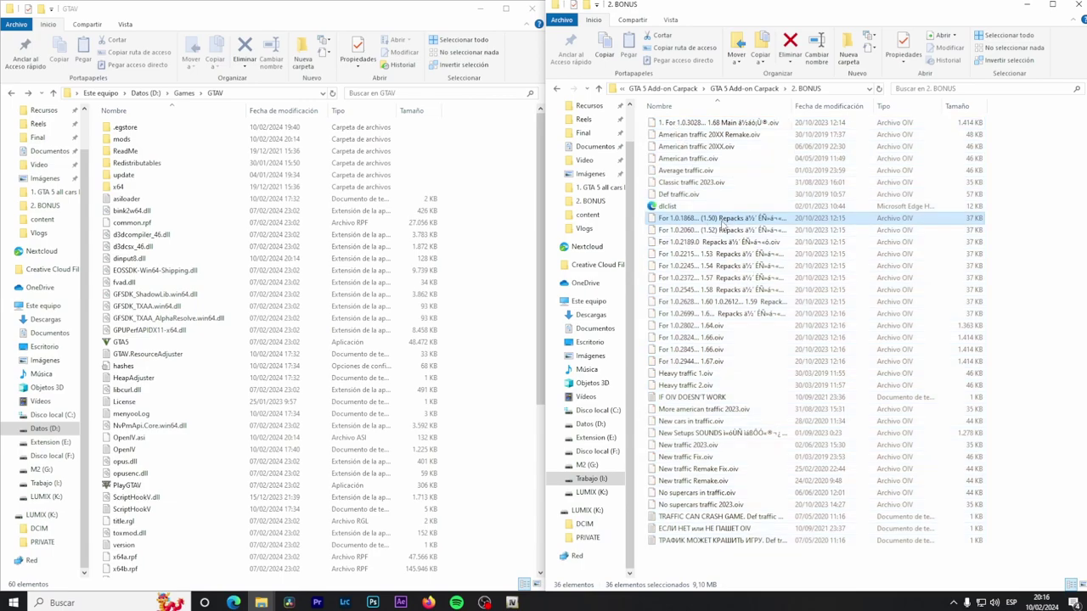
pyautogui.click(745, 88)
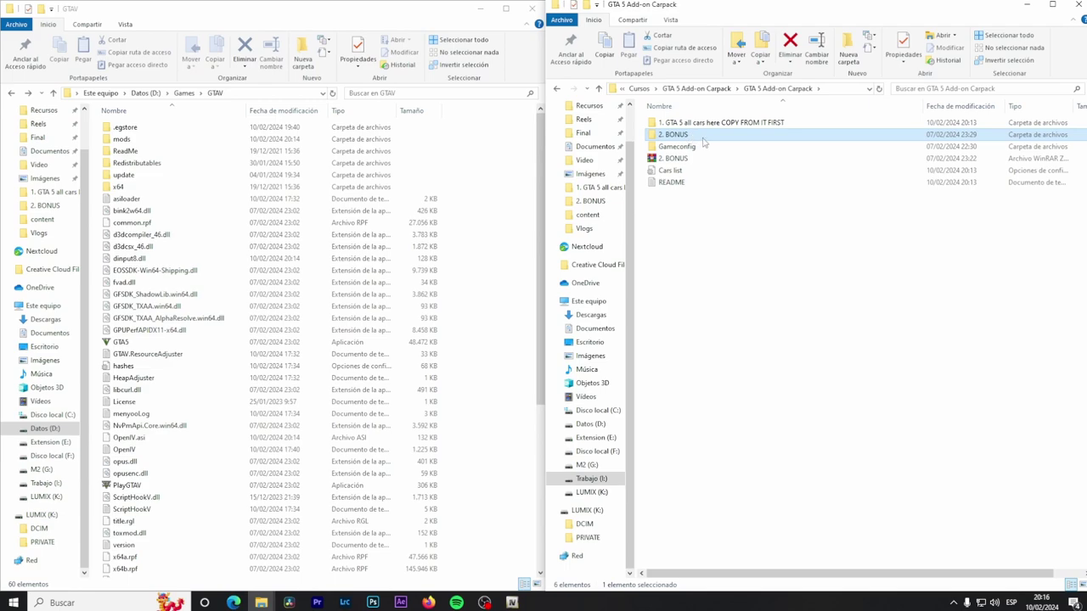
pyautogui.click(698, 159)
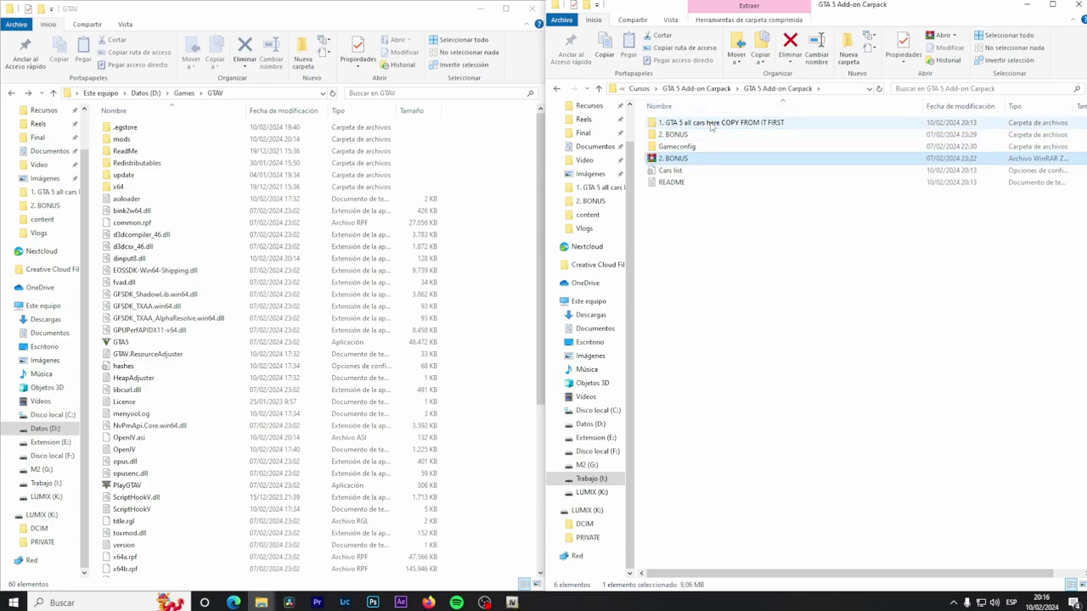
# Copy the update folder from the mods folder of "1. GTA 5 all cars here COPY FROM IT FIRST" into GTAV's mods folder
pyautogui.click(711, 125)
pyautogui.doubleClick(684, 126)
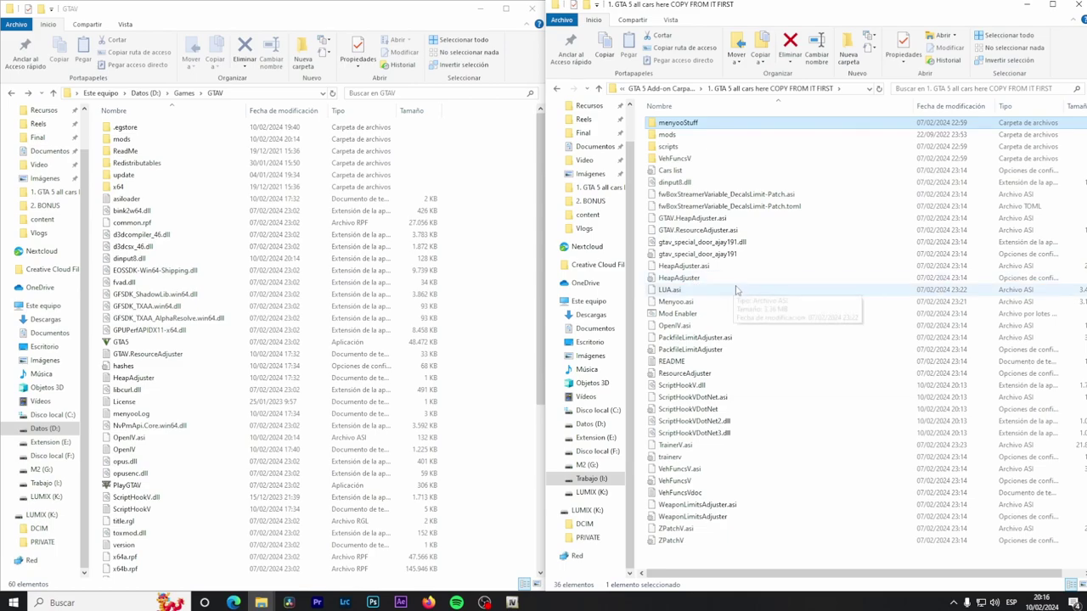
pyautogui.click(675, 135)
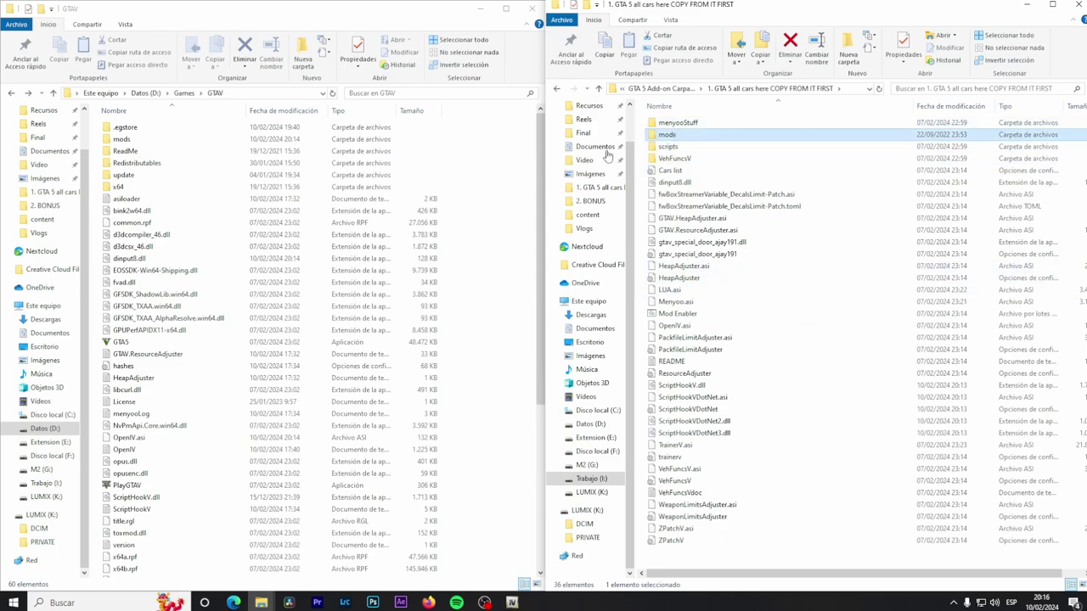
pyautogui.doubleClick(129, 140)
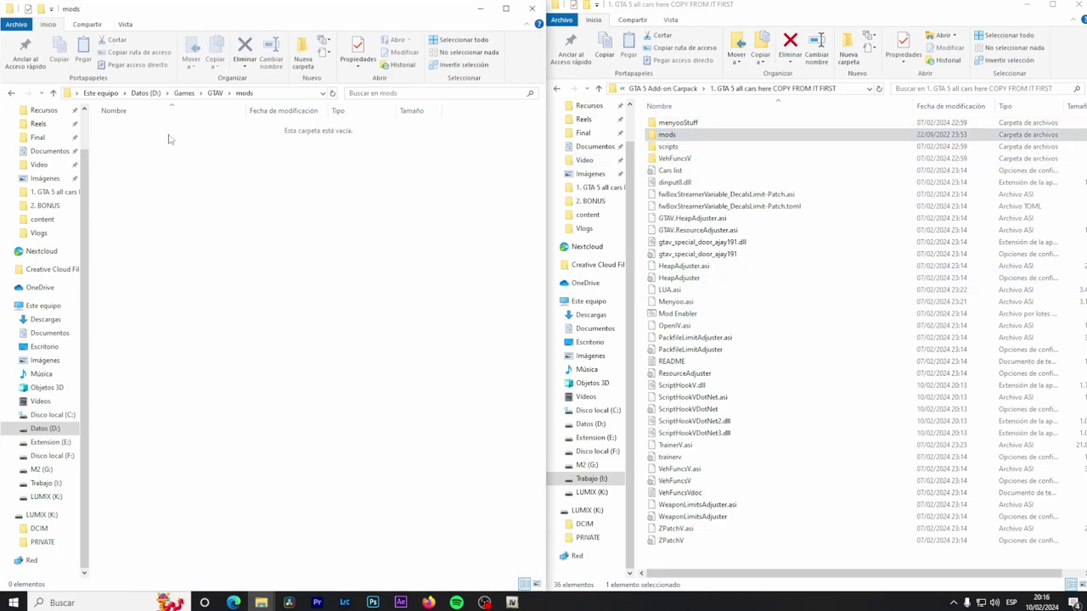
pyautogui.doubleClick(675, 138)
pyautogui.moveTo(669, 124); pyautogui.dragTo(392, 211)
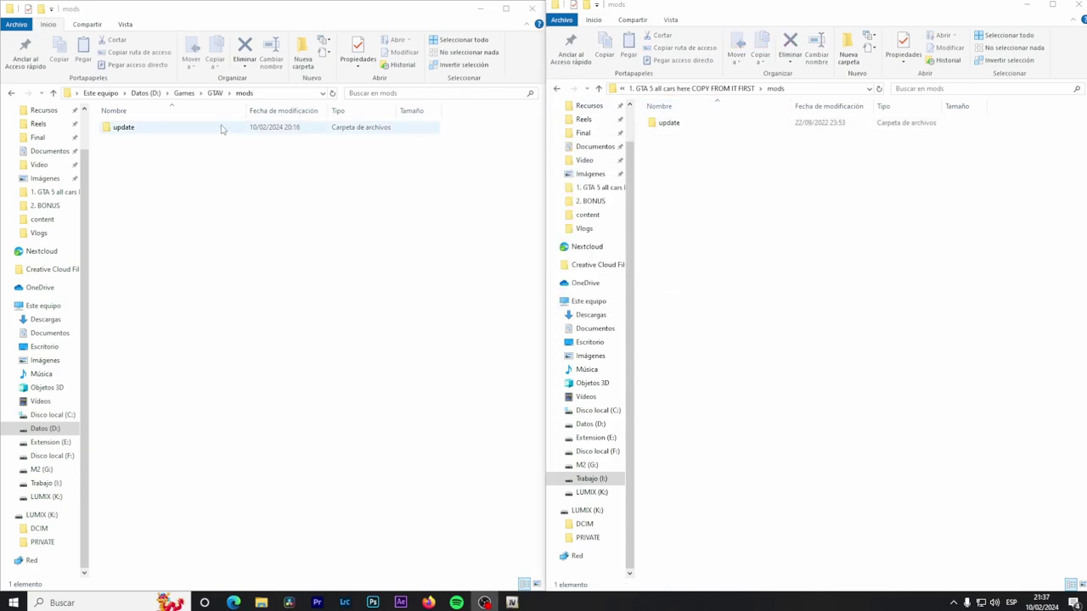
# Check the x64 contents of the copied update folder, and return to the GTAV and "COPY FROM IT FIRST" folders
pyautogui.doubleClick(221, 128)
pyautogui.doubleClick(146, 129)
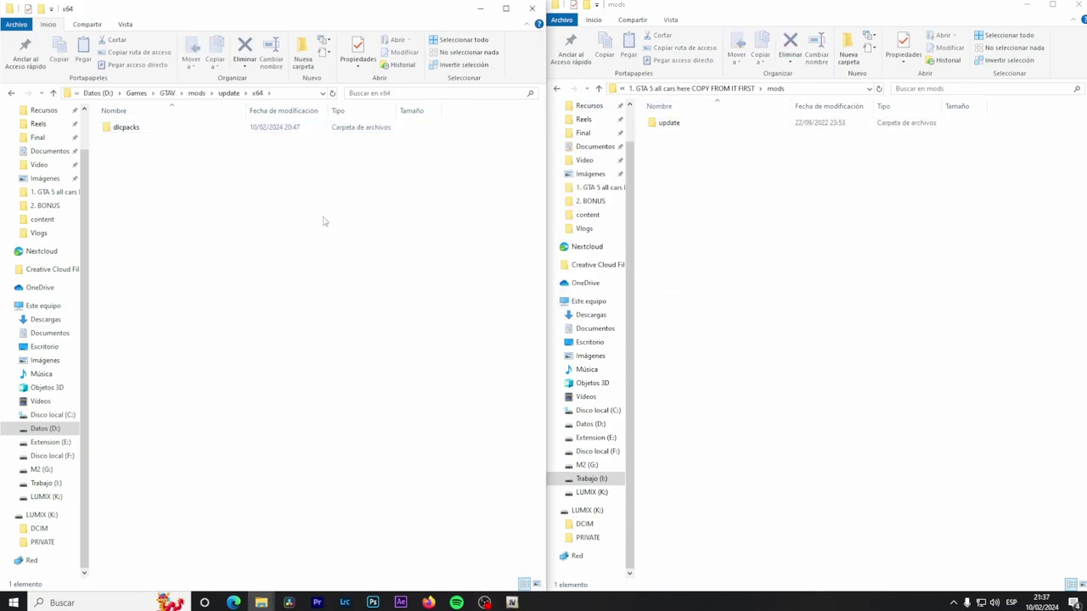
pyautogui.click(688, 88)
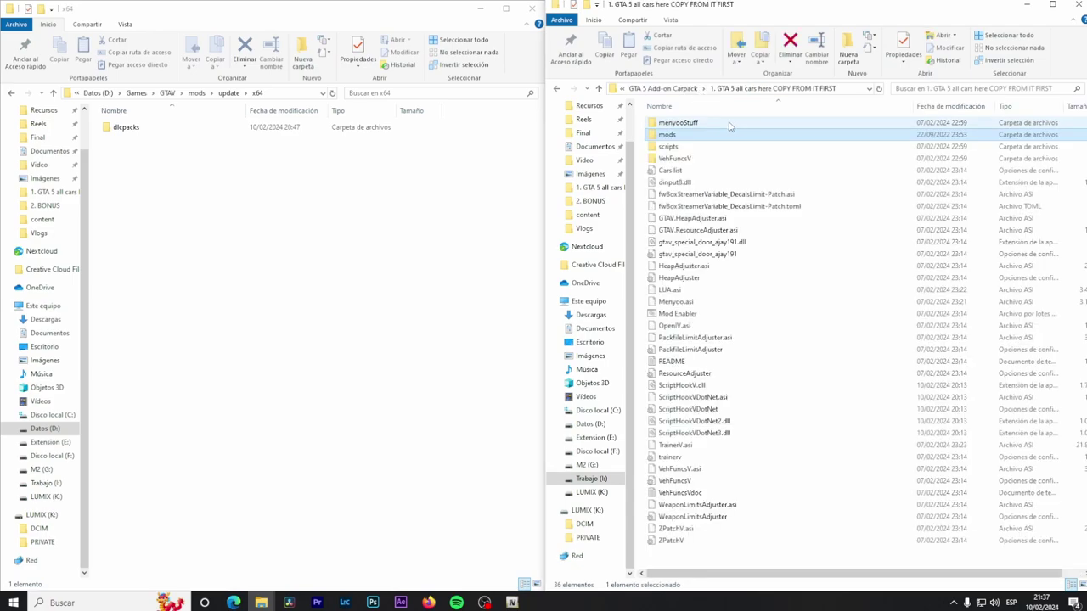
pyautogui.click(228, 93)
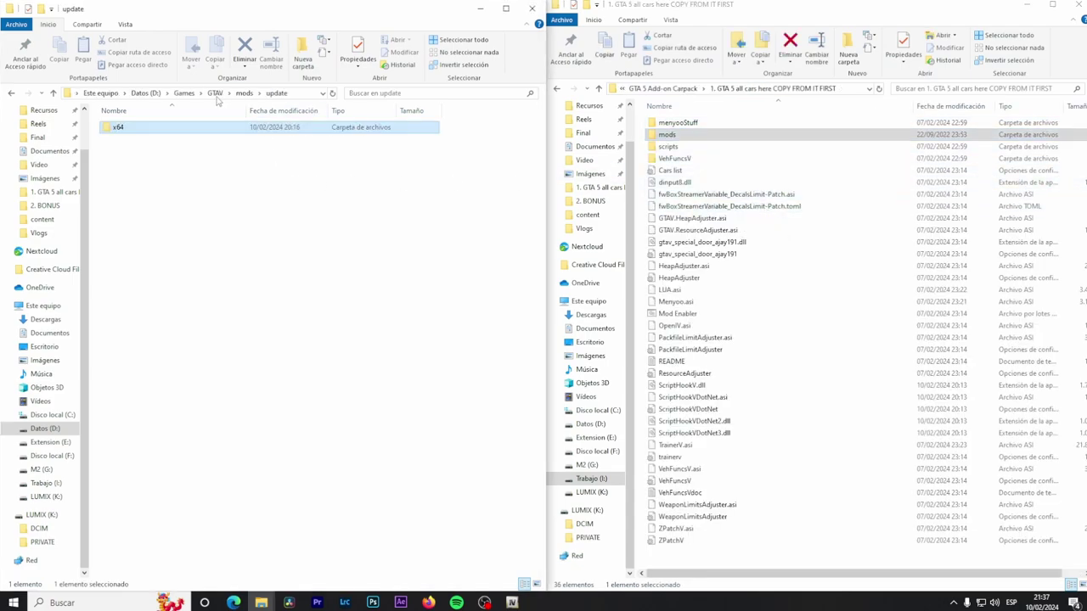
pyautogui.click(167, 93)
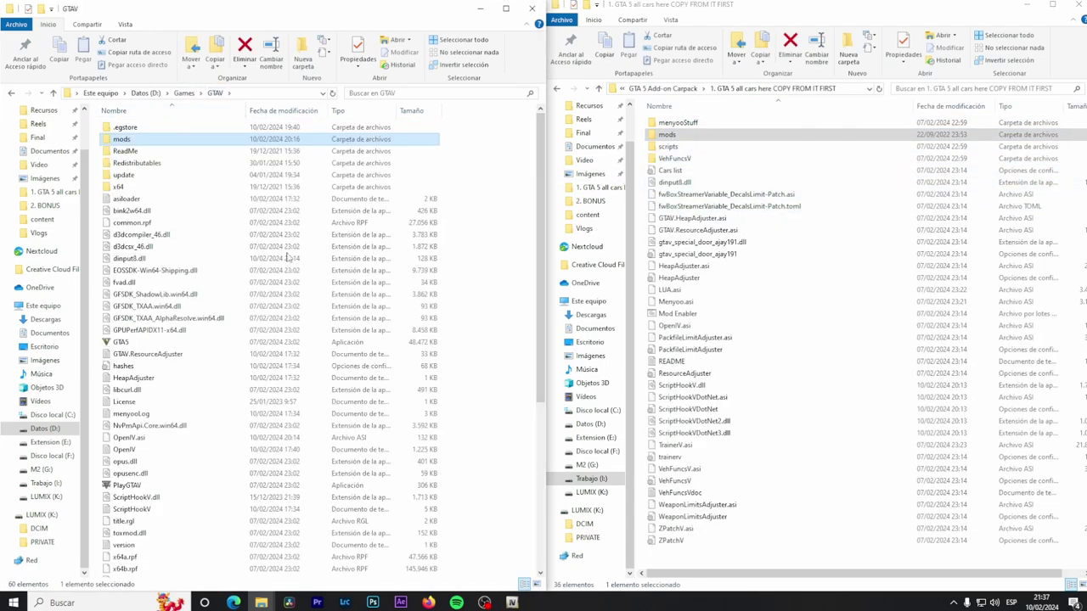
# Copy everything except mods, scripts, dinput8.dll and the ScriptHookV files from the car pack folder into GTAV, replacing the existing OpenIV.asi
pyautogui.moveTo(704, 559); pyautogui.dragTo(701, 107)
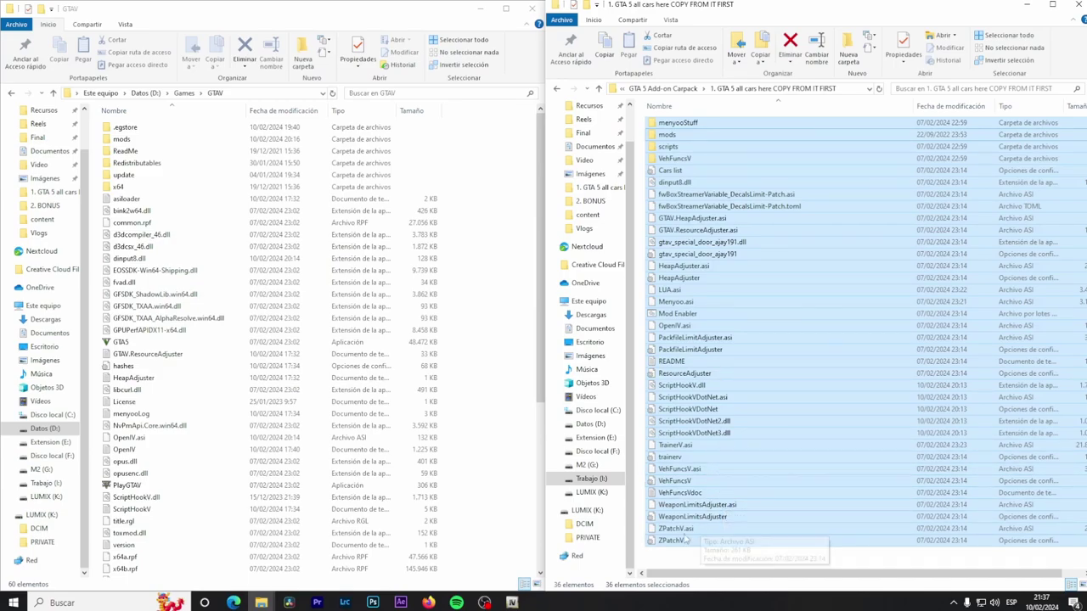
pyautogui.keyDown('ctrl'); pyautogui.click(695, 432); pyautogui.keyUp('ctrl')
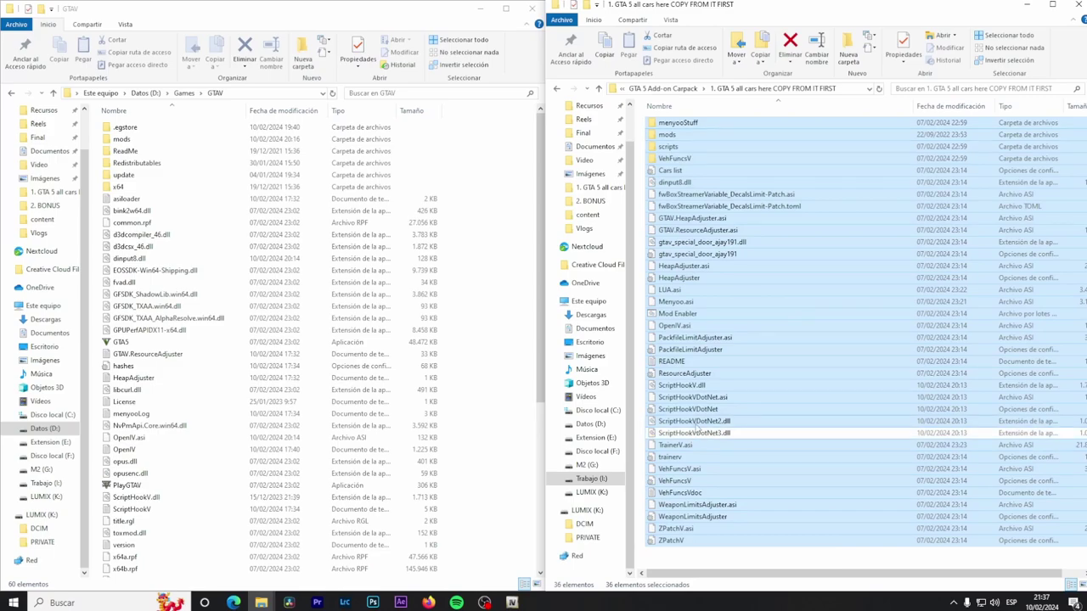
pyautogui.keyDown('ctrl'); pyautogui.click(694, 420); pyautogui.keyUp('ctrl')
pyautogui.keyDown('ctrl'); pyautogui.click(694, 408); pyautogui.keyUp('ctrl')
pyautogui.keyDown('ctrl'); pyautogui.click(695, 397); pyautogui.keyUp('ctrl')
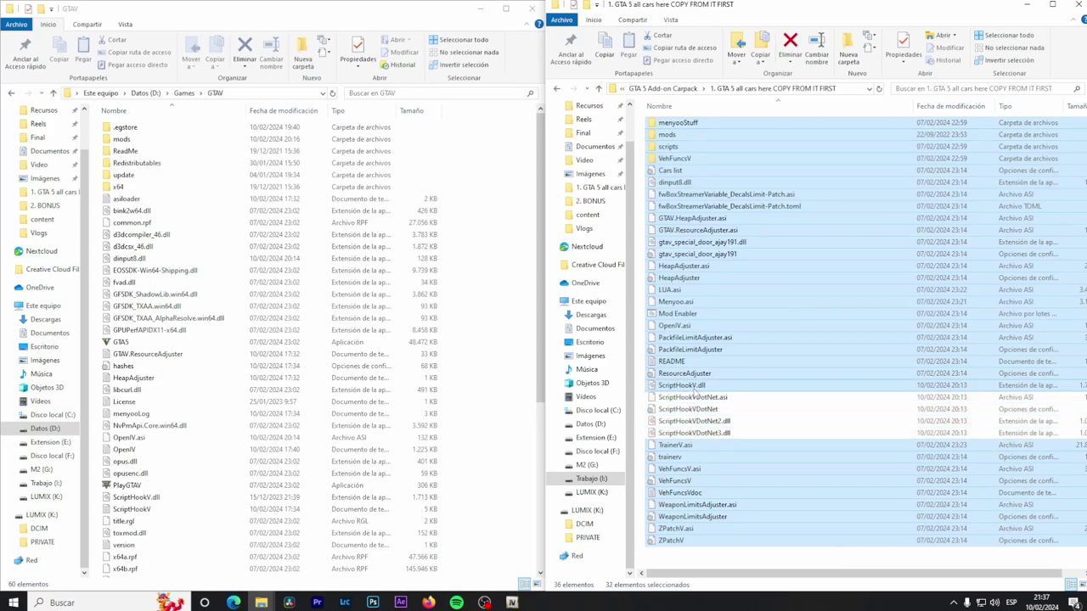
pyautogui.keyDown('ctrl'); pyautogui.click(737, 385); pyautogui.keyUp('ctrl')
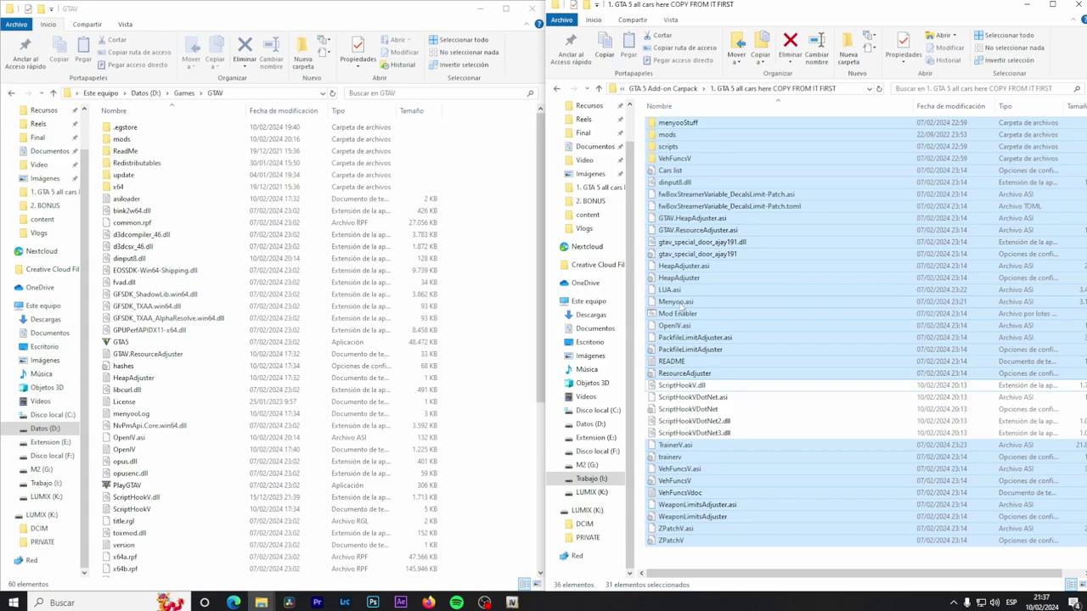
pyautogui.keyDown('ctrl'); pyautogui.click(677, 182); pyautogui.keyUp('ctrl')
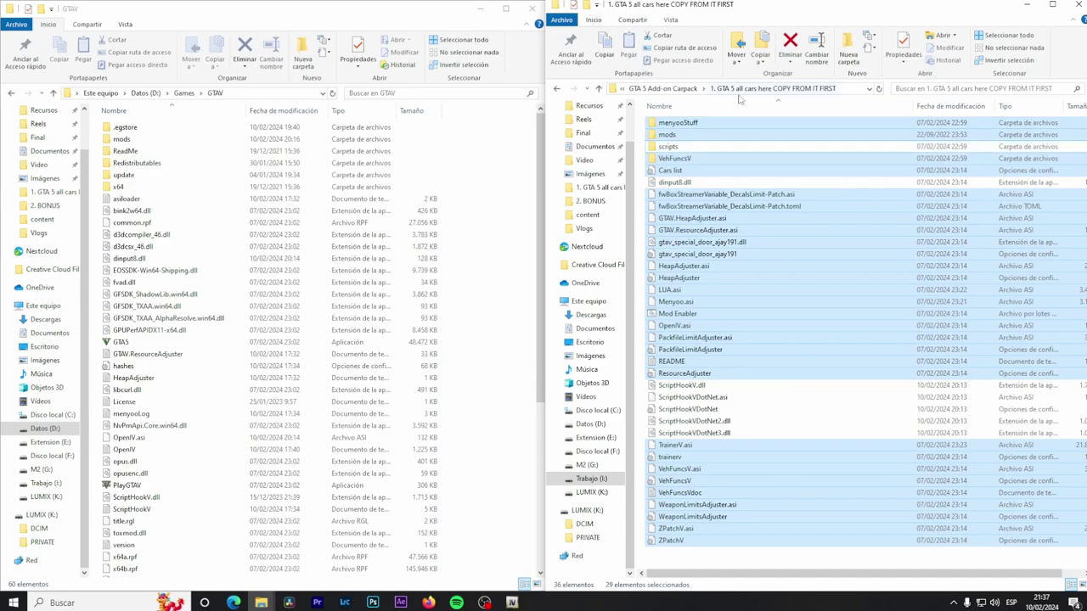
pyautogui.keyDown('ctrl'); pyautogui.click(687, 146); pyautogui.keyUp('ctrl')
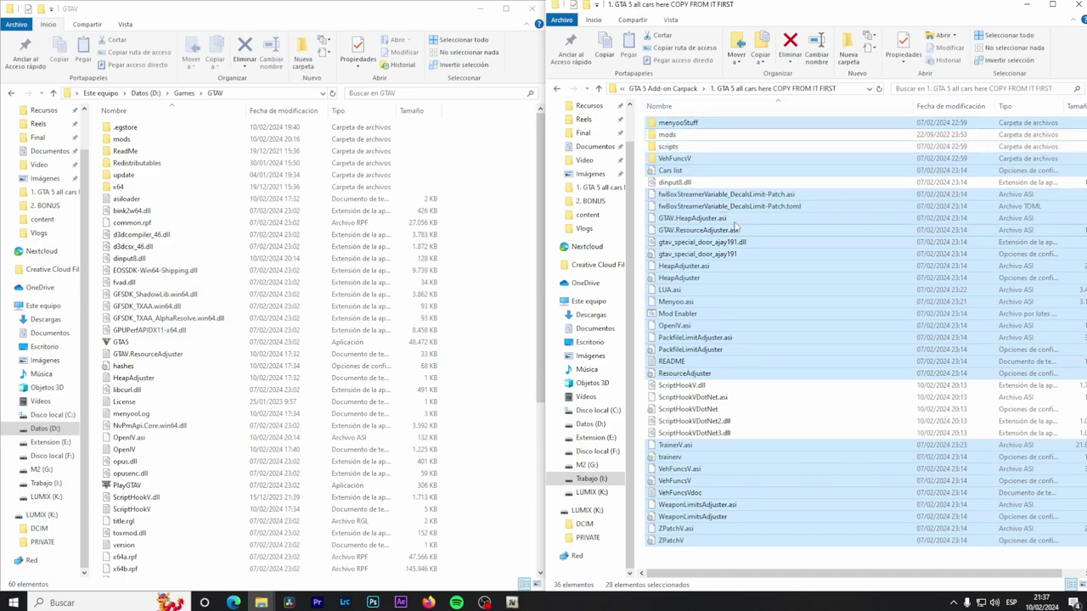
pyautogui.rightClick(799, 274)
pyautogui.click(844, 396)
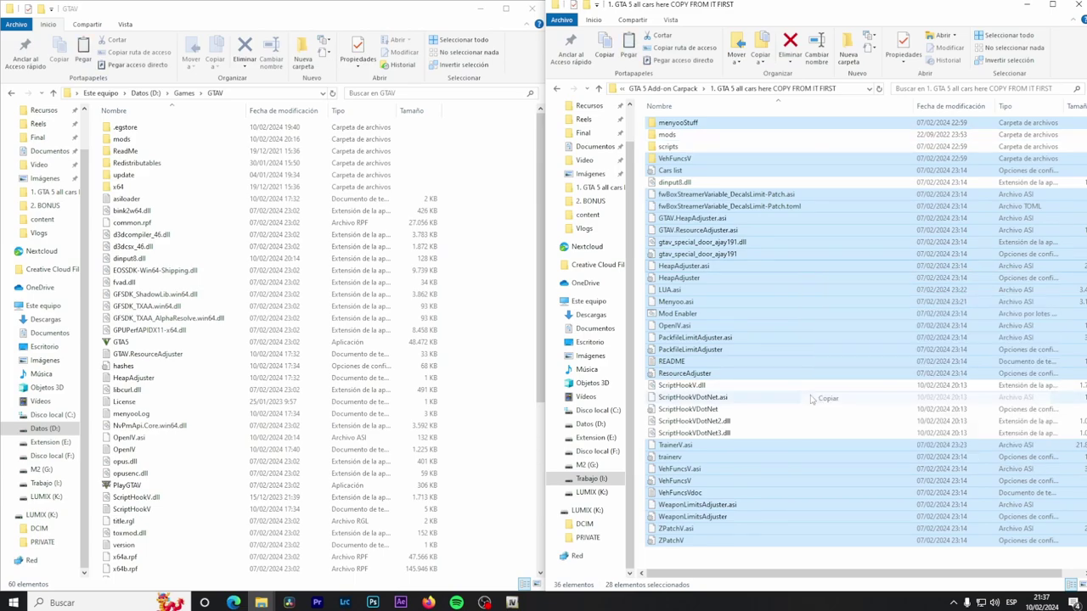
pyautogui.rightClick(492, 370)
pyautogui.click(525, 448)
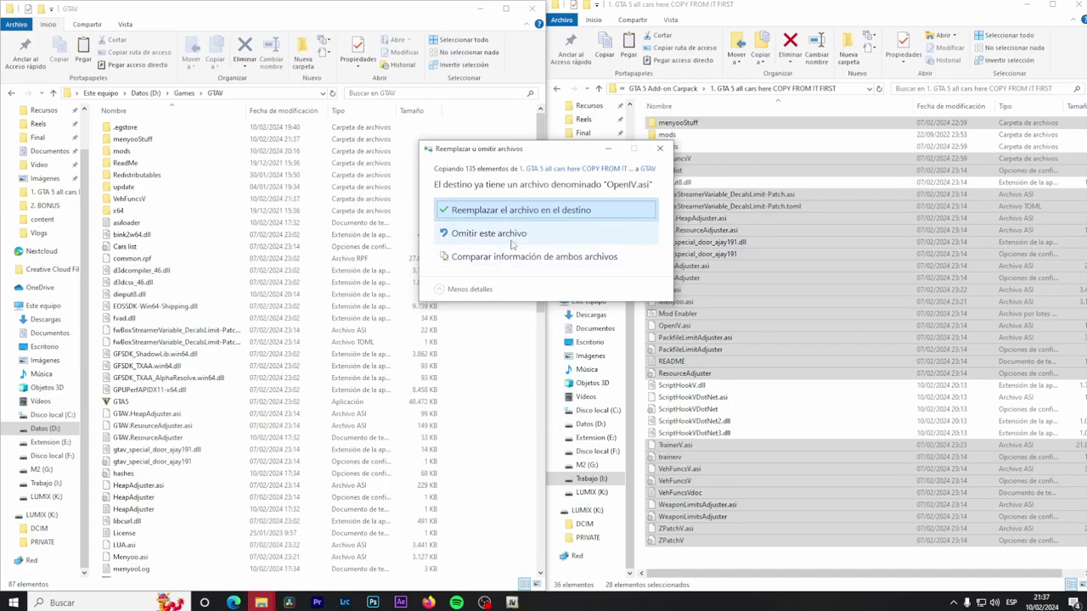
pyautogui.click(504, 215)
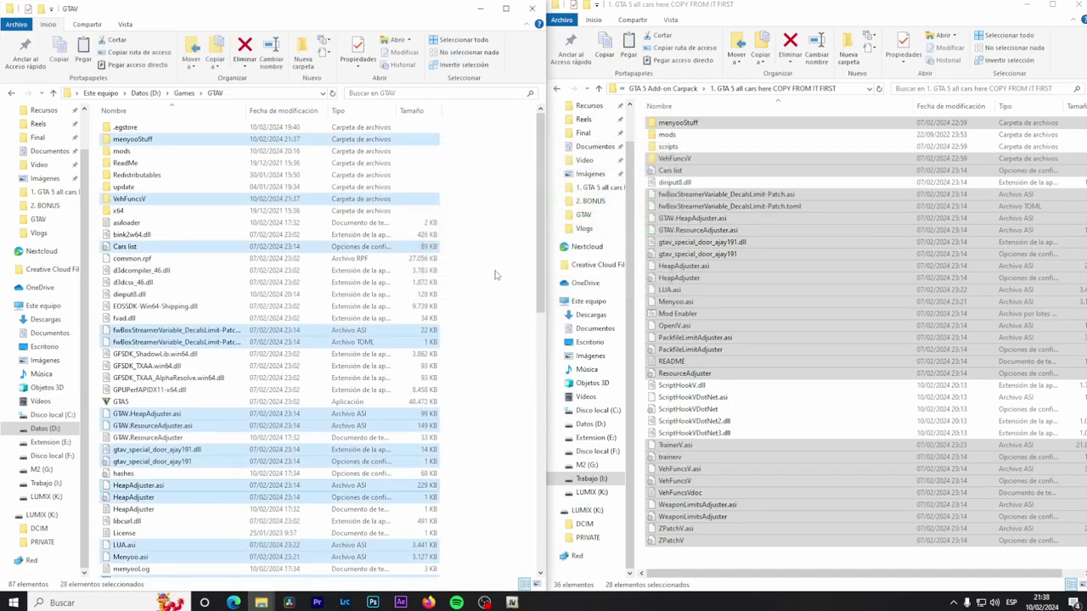
pyautogui.click(494, 283)
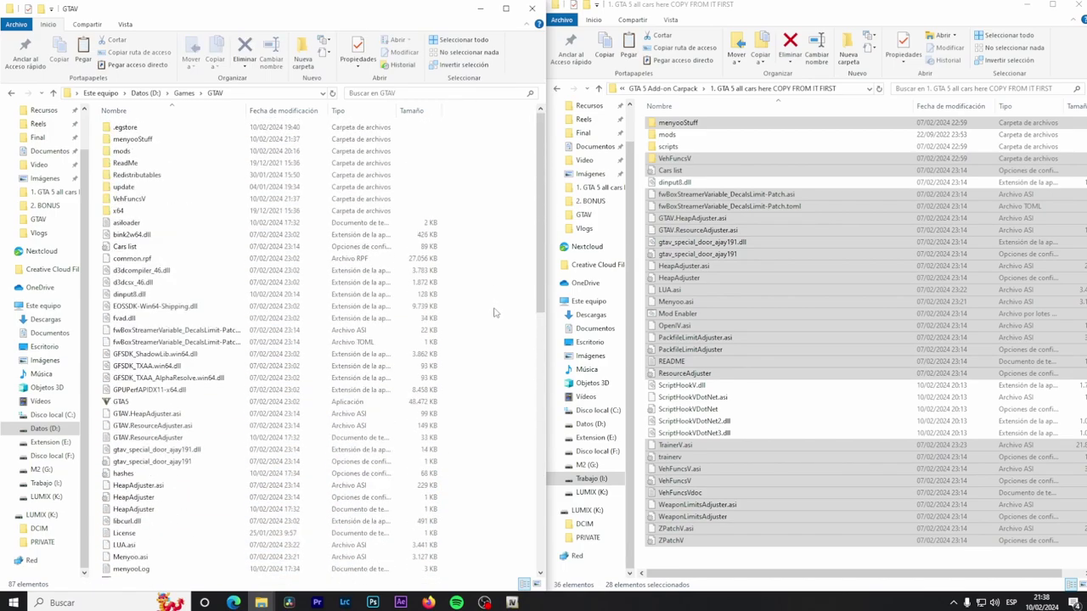
# Switch to OpenIV, start the Package Installer and browse to the car pack's extracted 2. BONUS folder
pyautogui.click(512, 603)
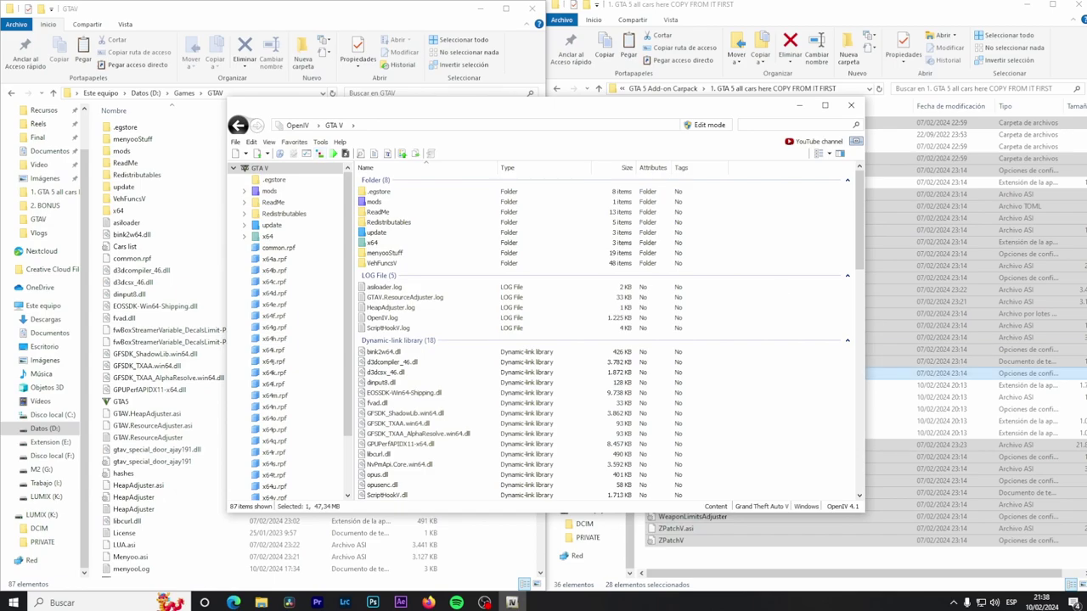
pyautogui.click(320, 141)
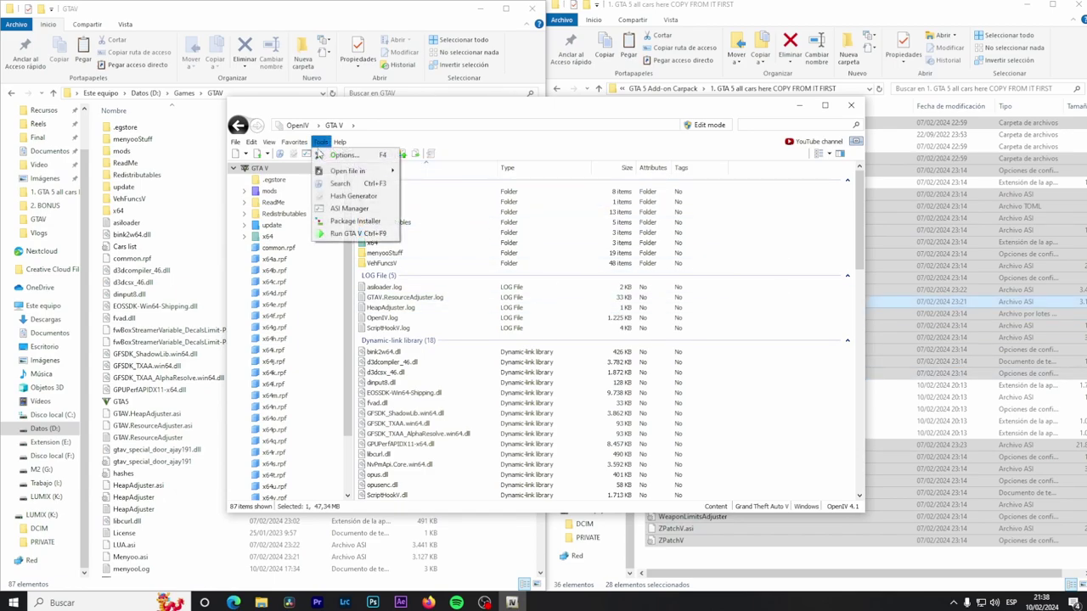
pyautogui.click(319, 155)
pyautogui.click(320, 154)
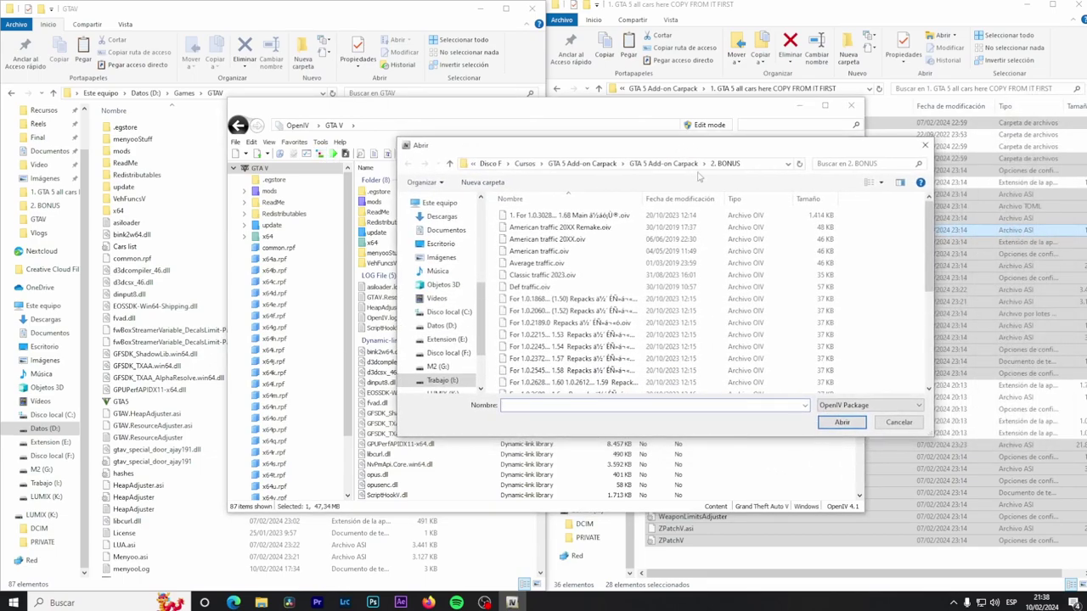
pyautogui.click(675, 163)
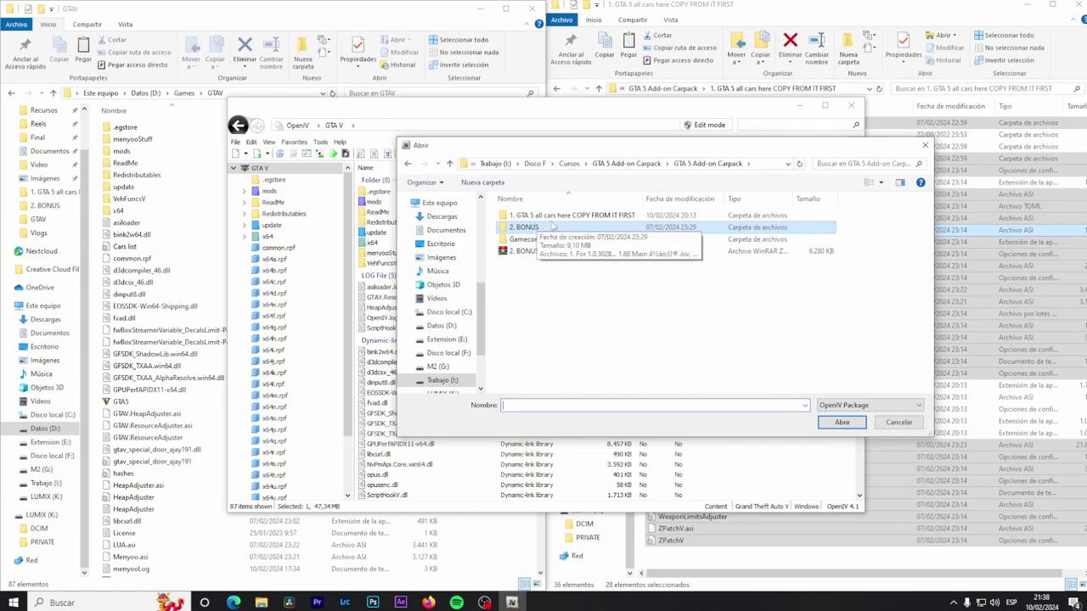
pyautogui.click(528, 252)
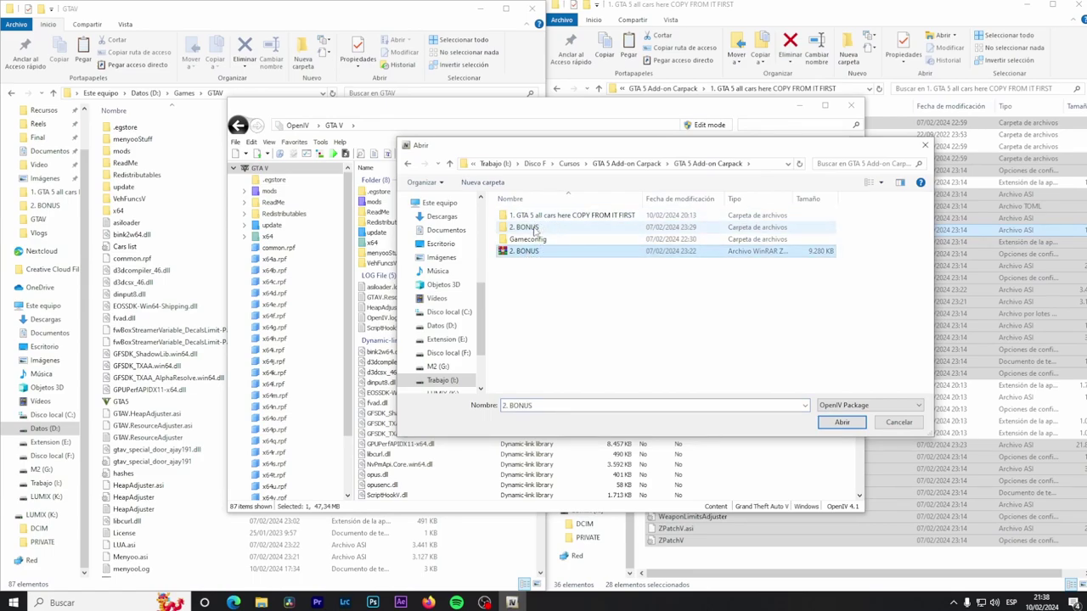
pyautogui.doubleClick(533, 227)
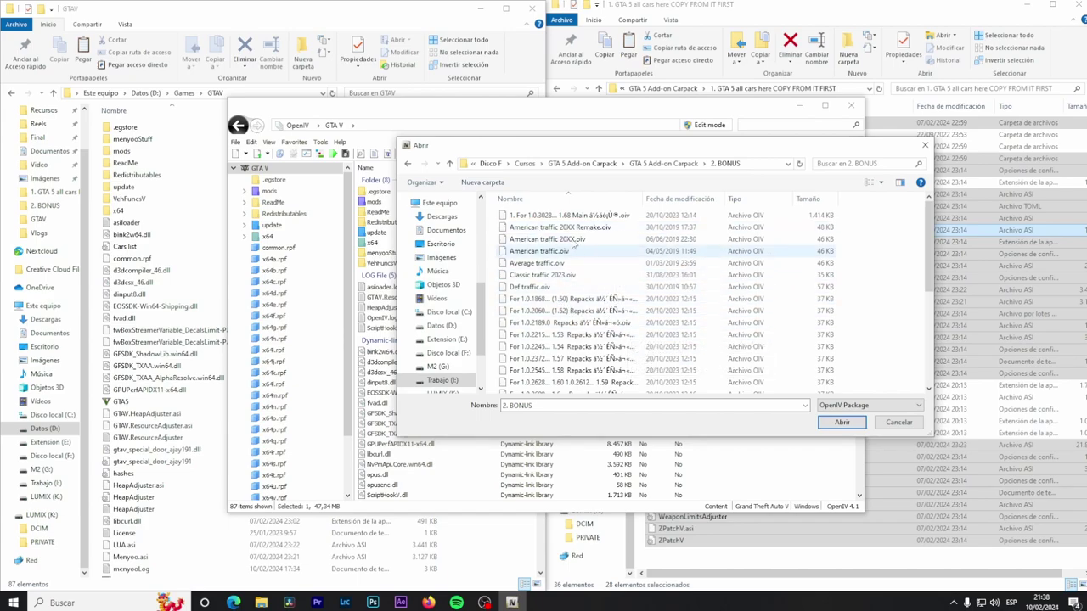
# Install the "1. For 1.0.3028... 1.68 Main" OIV package into the "mods" folder and close the Package Installer
pyautogui.click(565, 218)
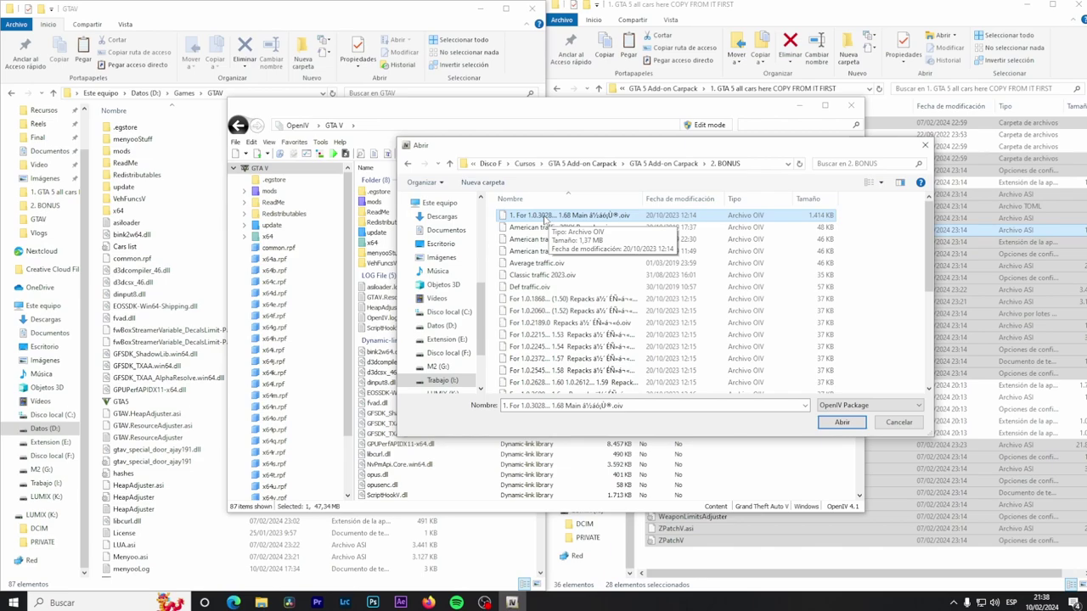
pyautogui.moveTo(644, 199); pyautogui.dragTo(677, 198)
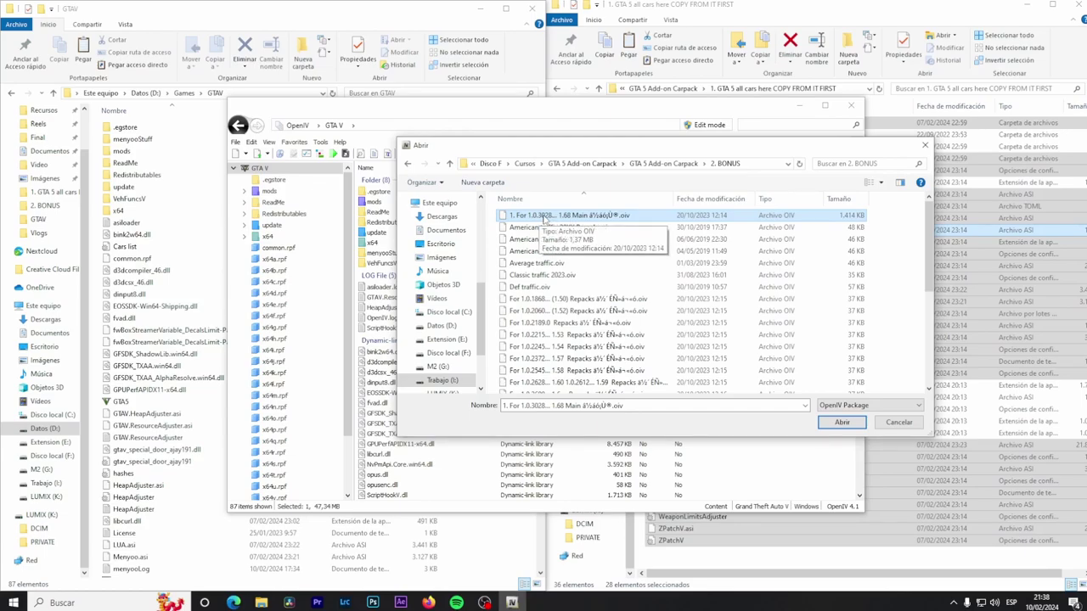
pyautogui.doubleClick(550, 217)
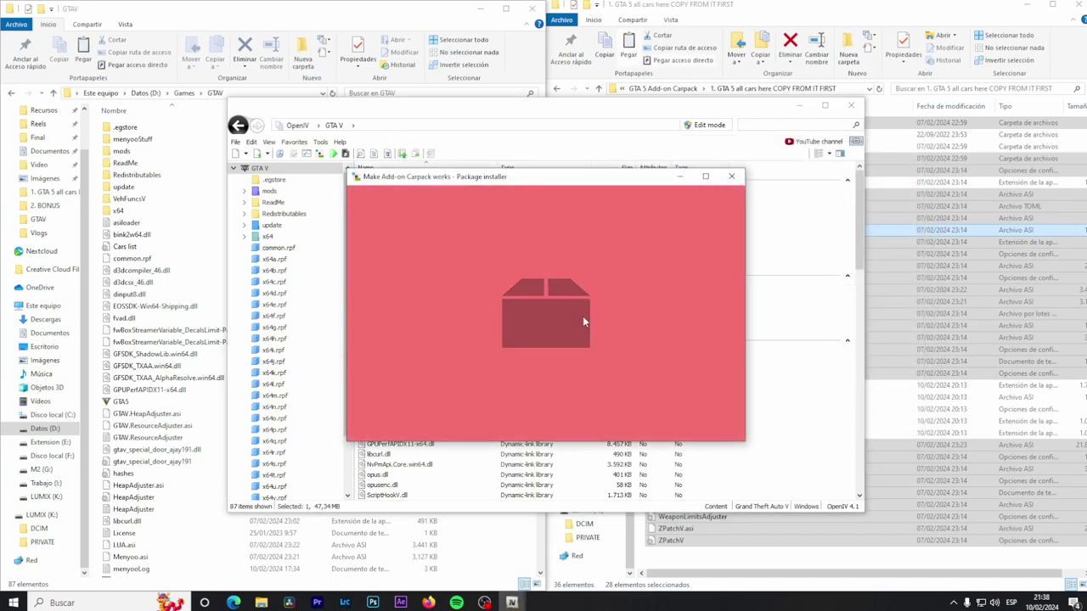
pyautogui.click(713, 263)
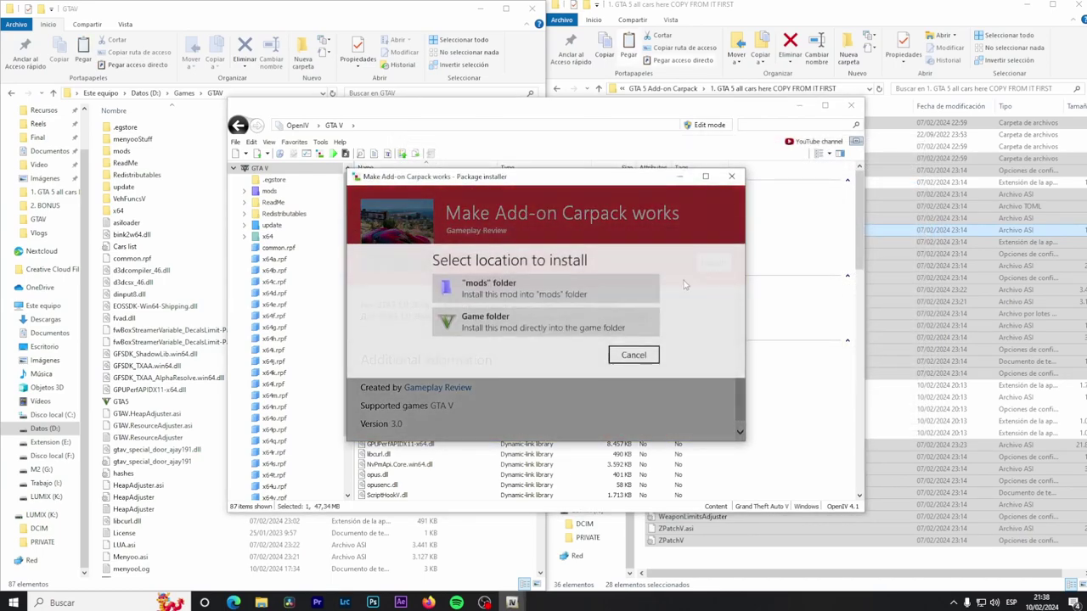
pyautogui.click(499, 295)
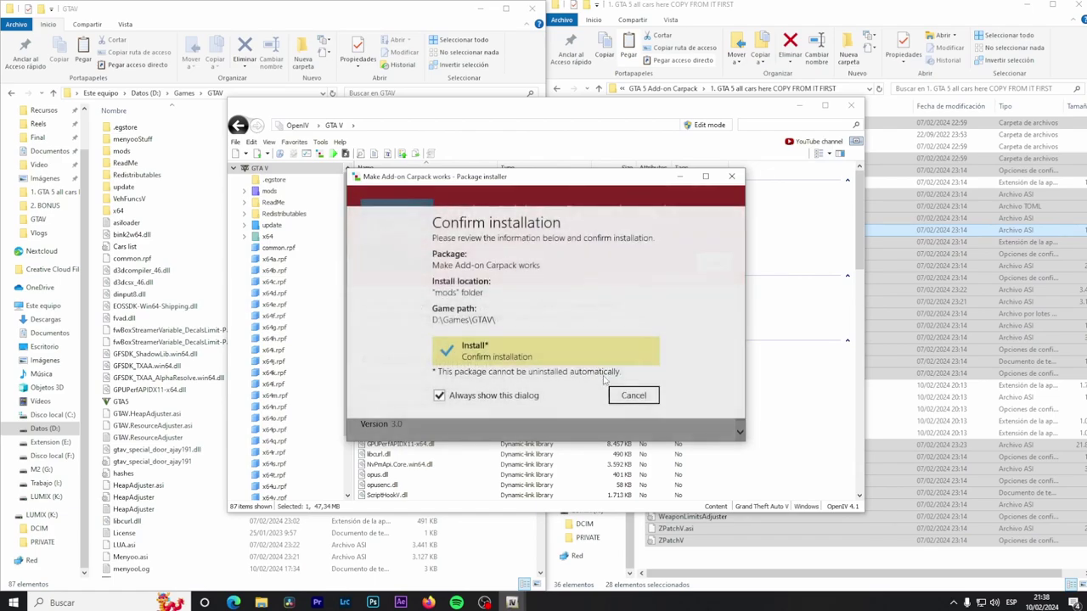
pyautogui.click(498, 357)
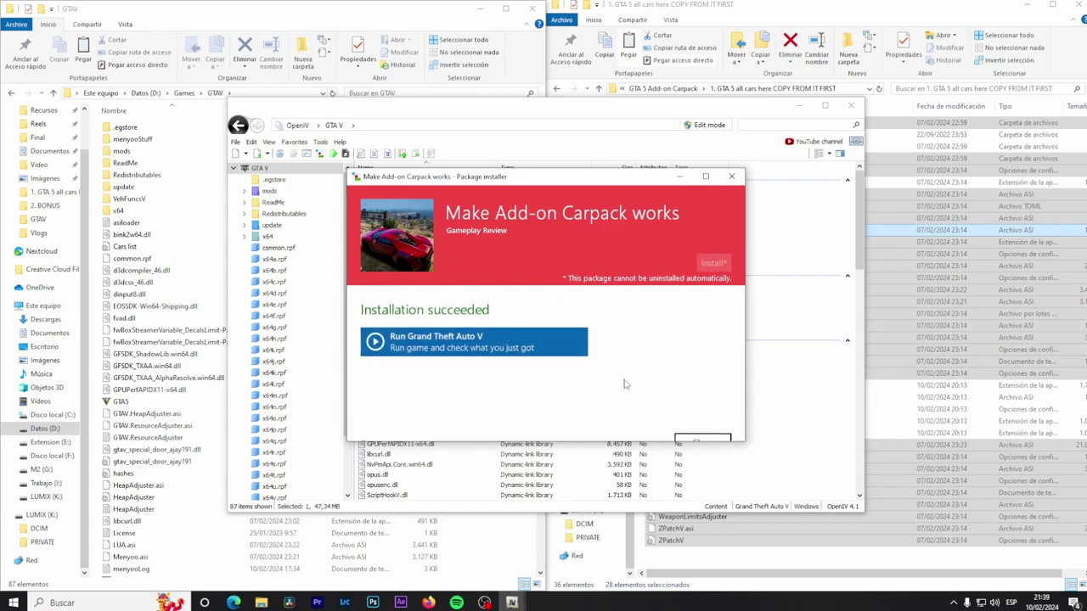
pyautogui.click(700, 417)
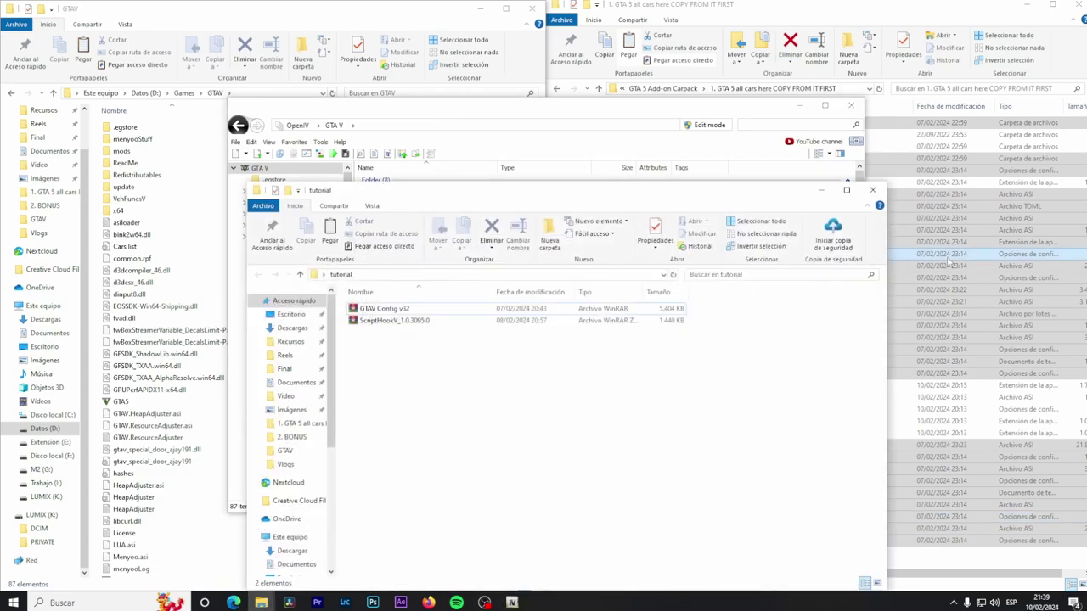
# Extract the GTAV Config v32 archive directly into the tutorial folder and check the contents of "Gta Config v32 for v 1.0.3095"
pyautogui.click(378, 309)
pyautogui.rightClick(382, 311)
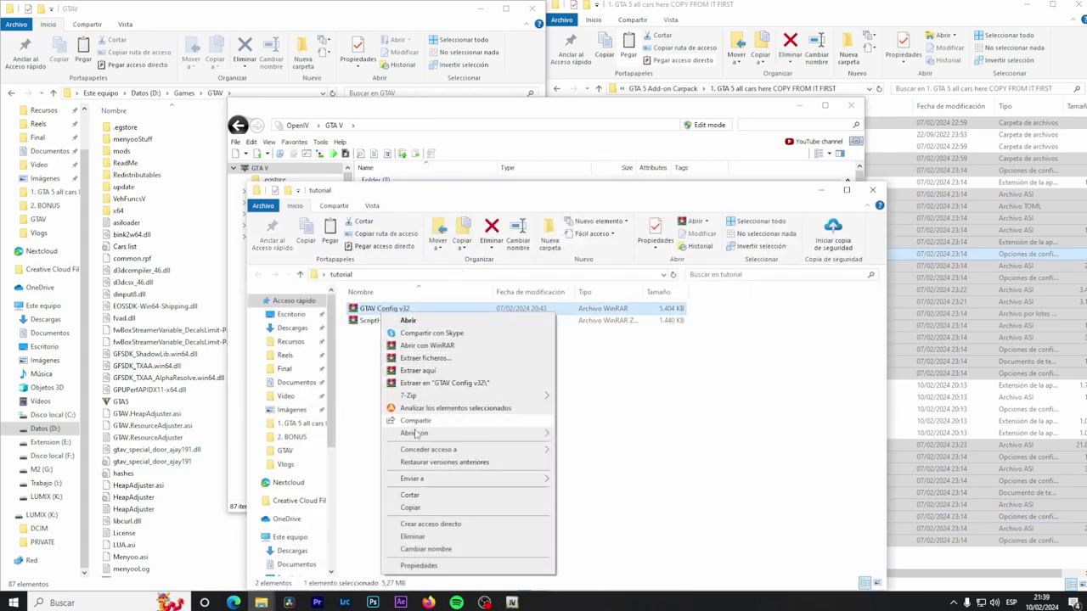
pyautogui.click(406, 370)
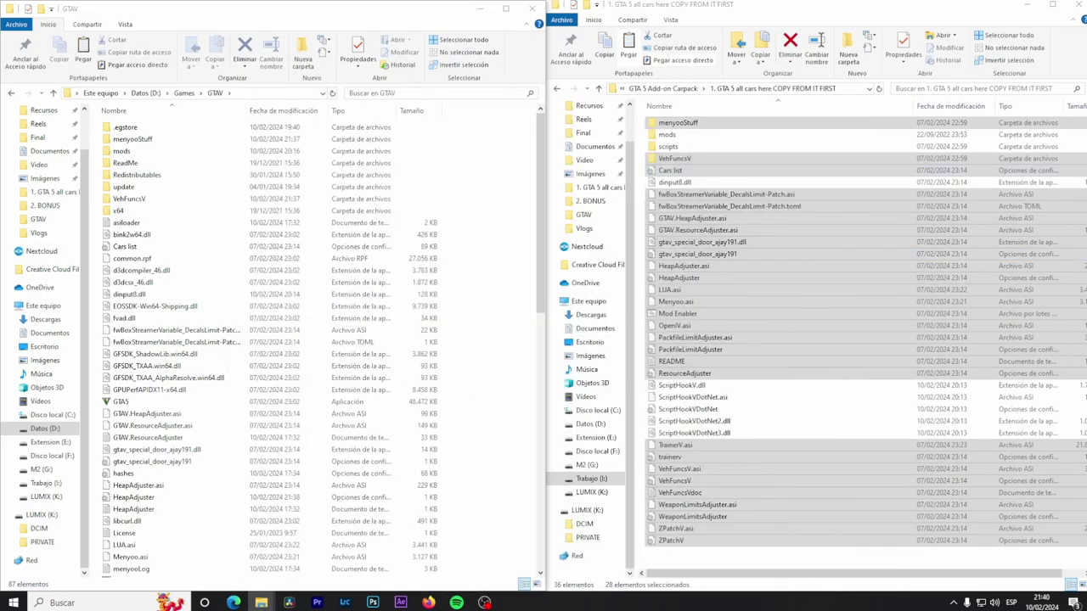
pyautogui.click(579, 308)
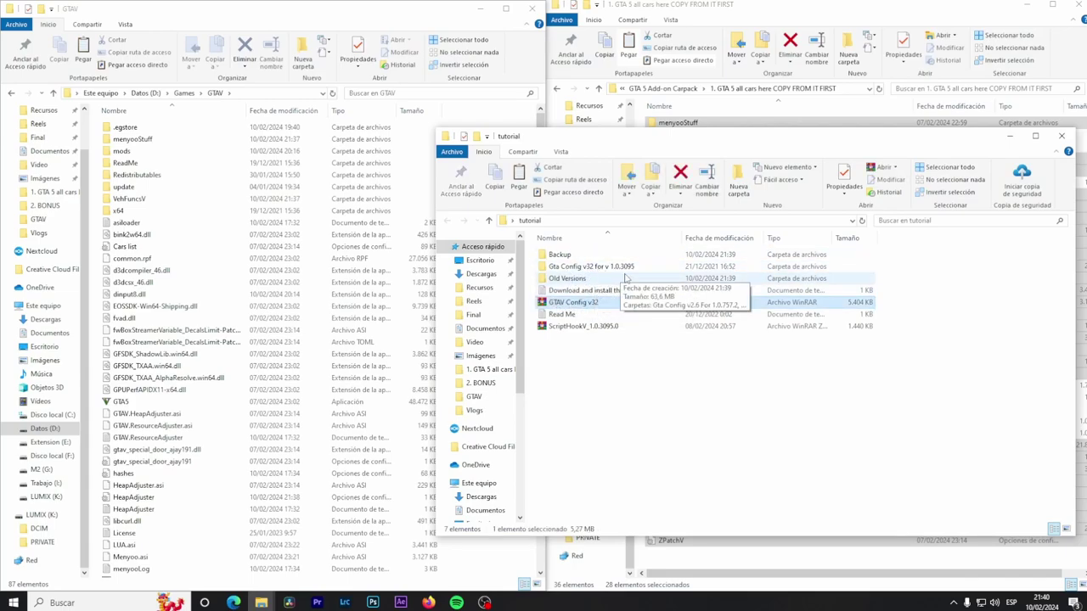
pyautogui.click(600, 269)
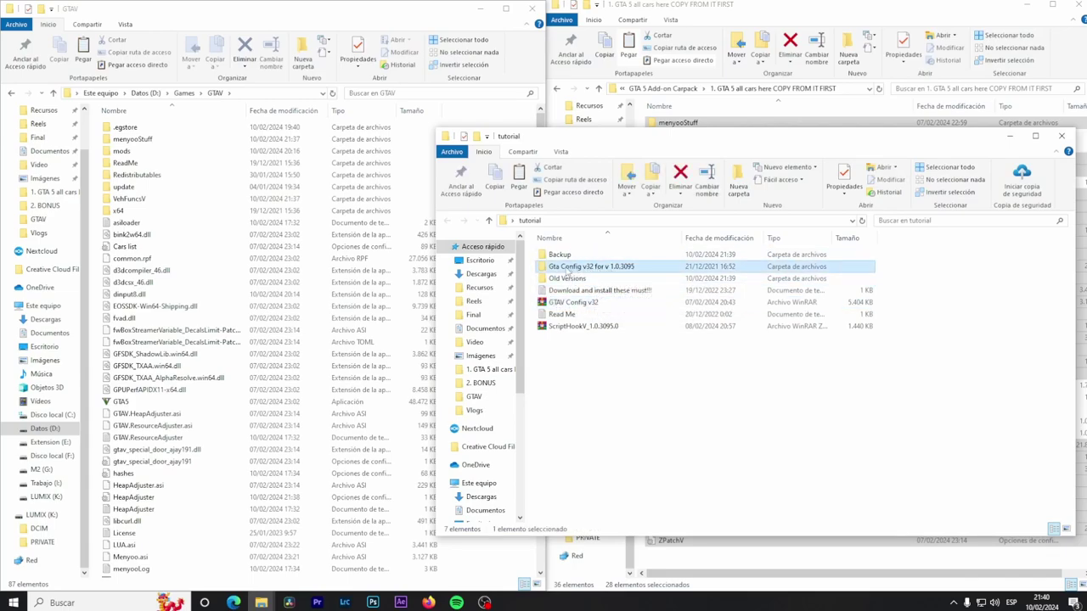
pyautogui.doubleClick(616, 270)
pyautogui.hotkey('alt', 'Left')
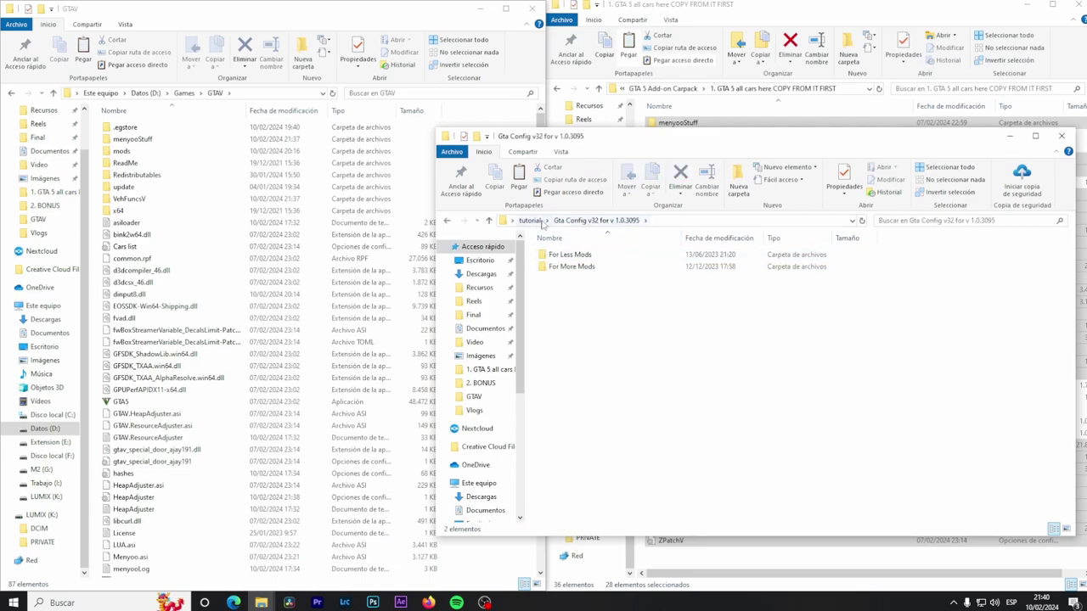
# Check the file version of the GTA5 application in its properties and compare it with the config folder's version
pyautogui.rightClick(136, 404)
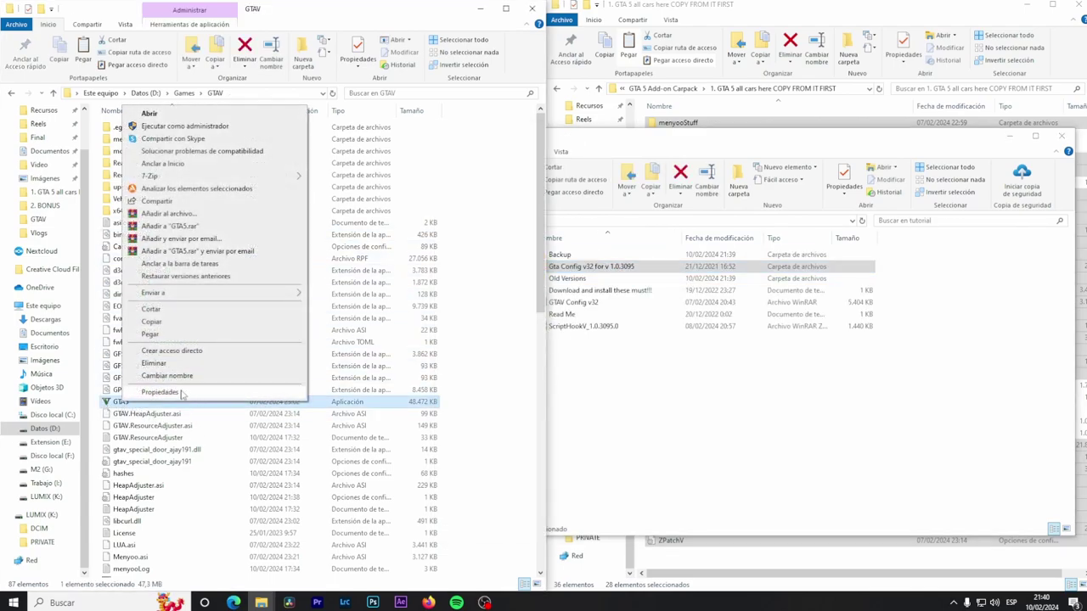
pyautogui.click(195, 393)
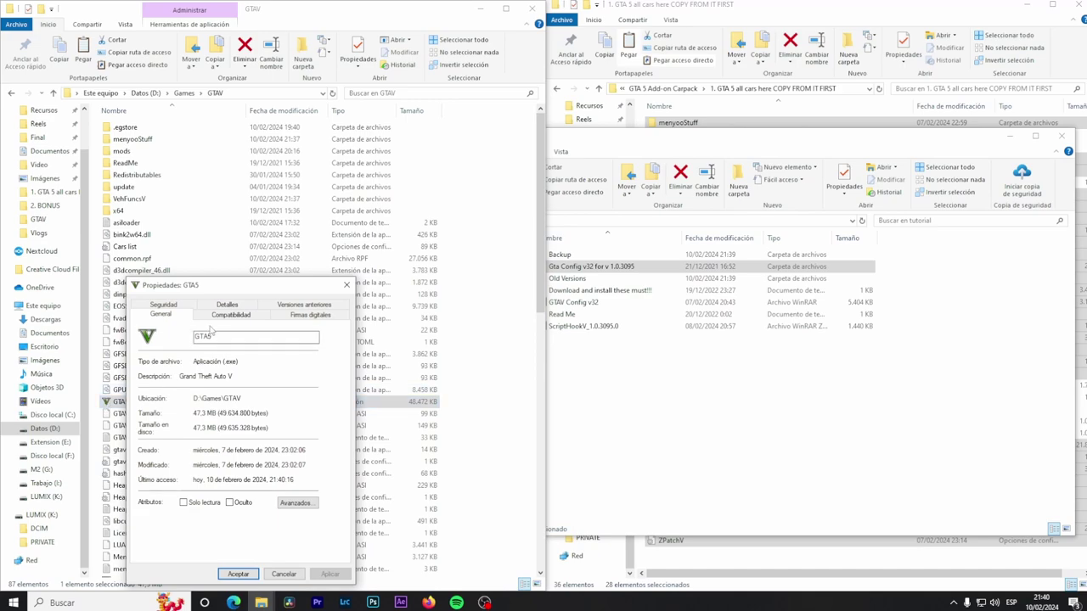
pyautogui.click(227, 306)
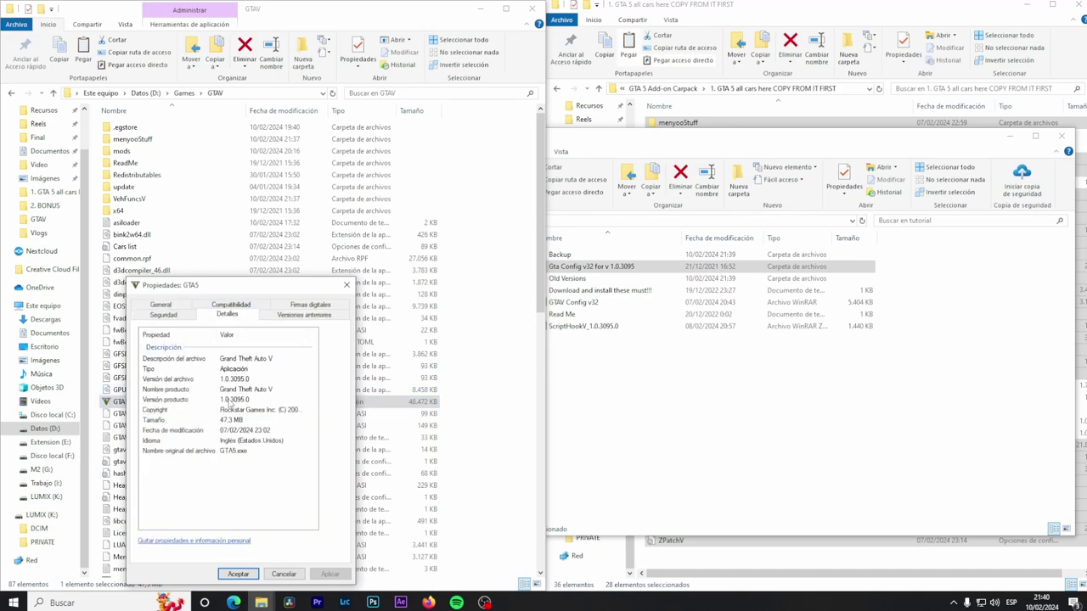
pyautogui.click(229, 379)
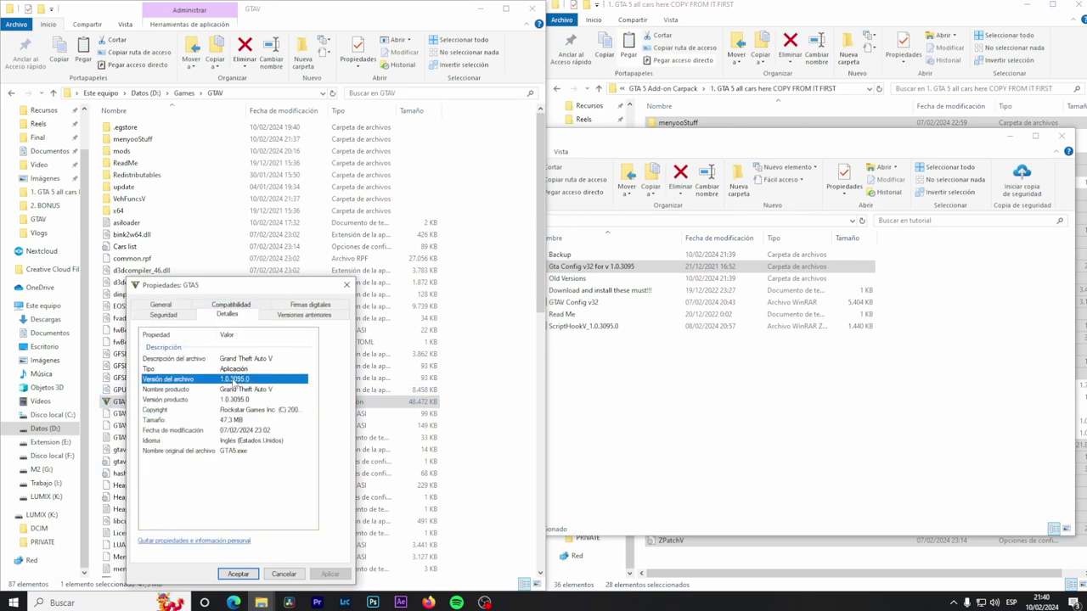
pyautogui.click(349, 285)
pyautogui.click(728, 393)
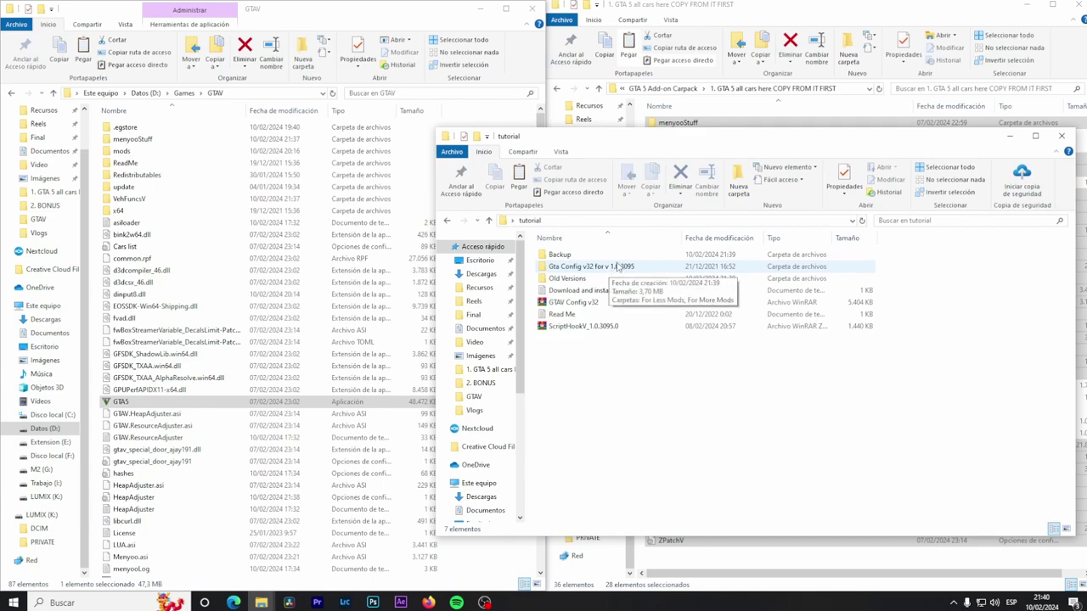
pyautogui.click(611, 270)
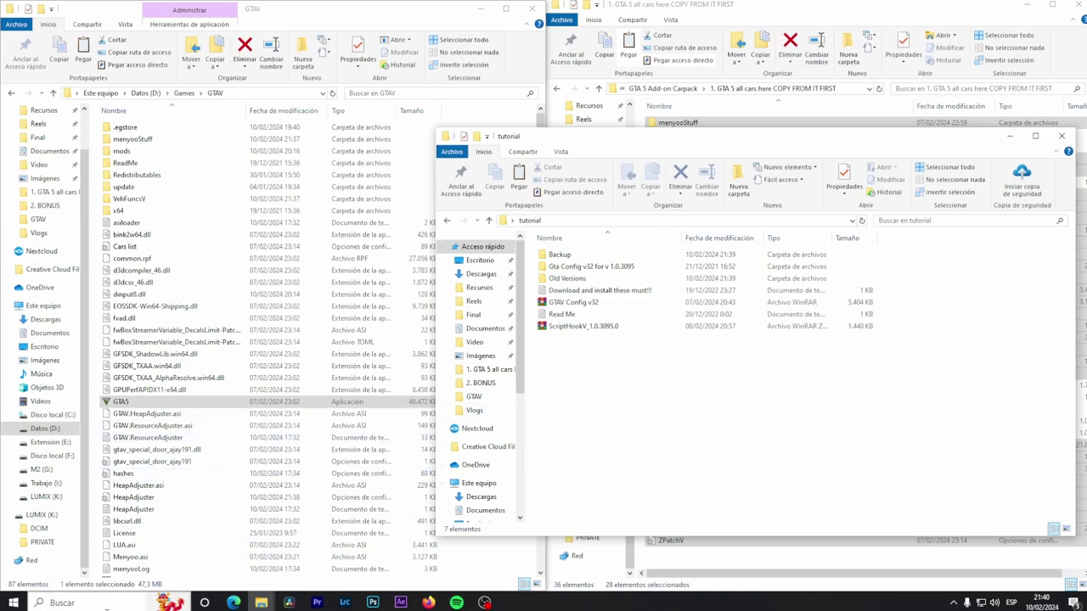
# Search Windows for OpenIV and launch it
pyautogui.click(51, 603)
pyautogui.write('po')
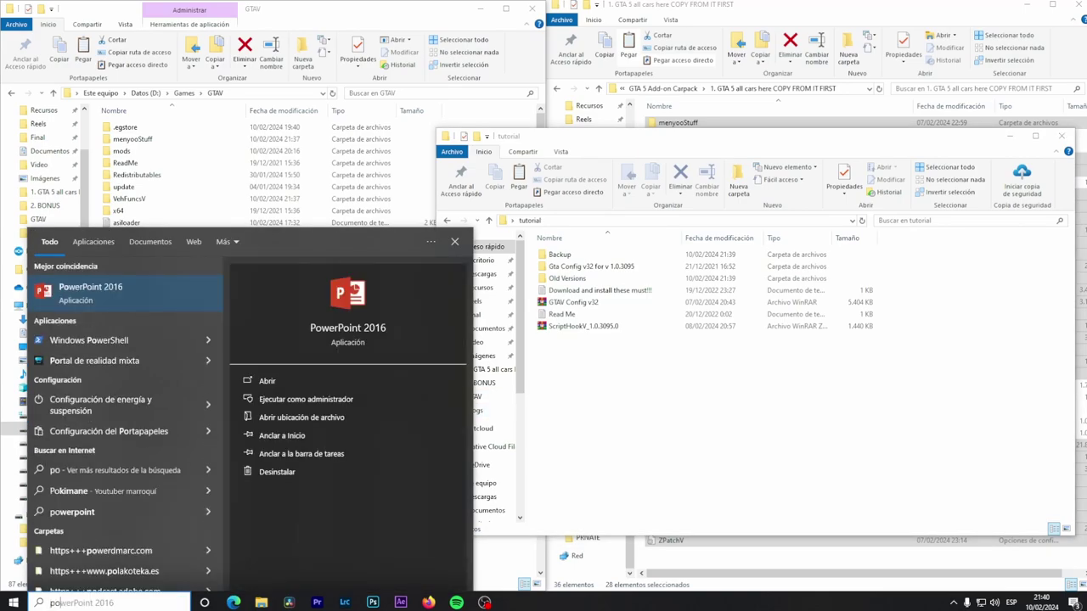
pyautogui.press('BackSpace')
pyautogui.press('BackSpace')
pyautogui.write('ope')
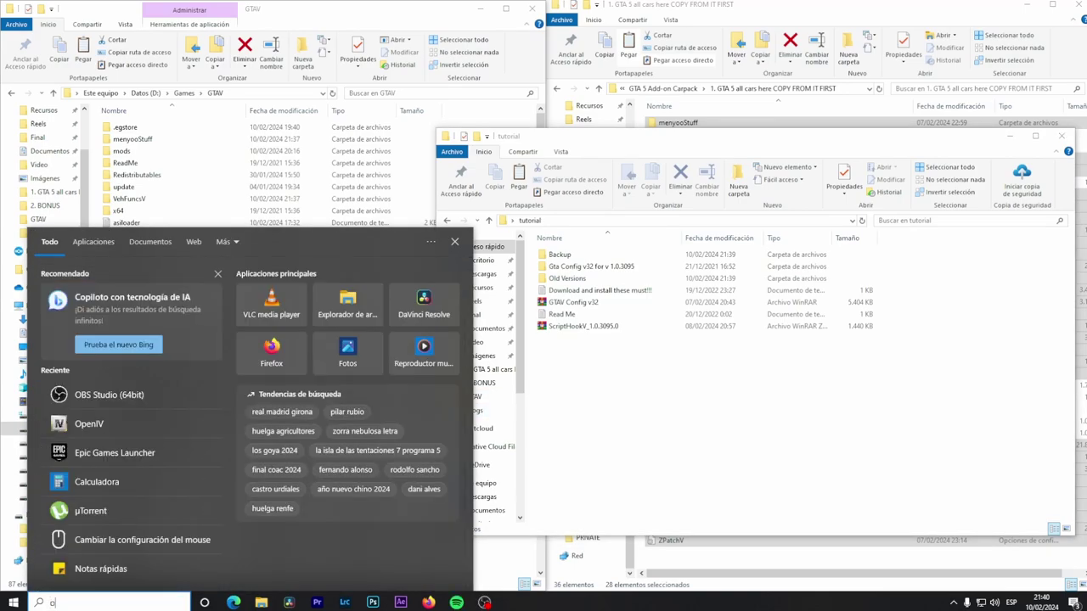
pyautogui.press('Return')
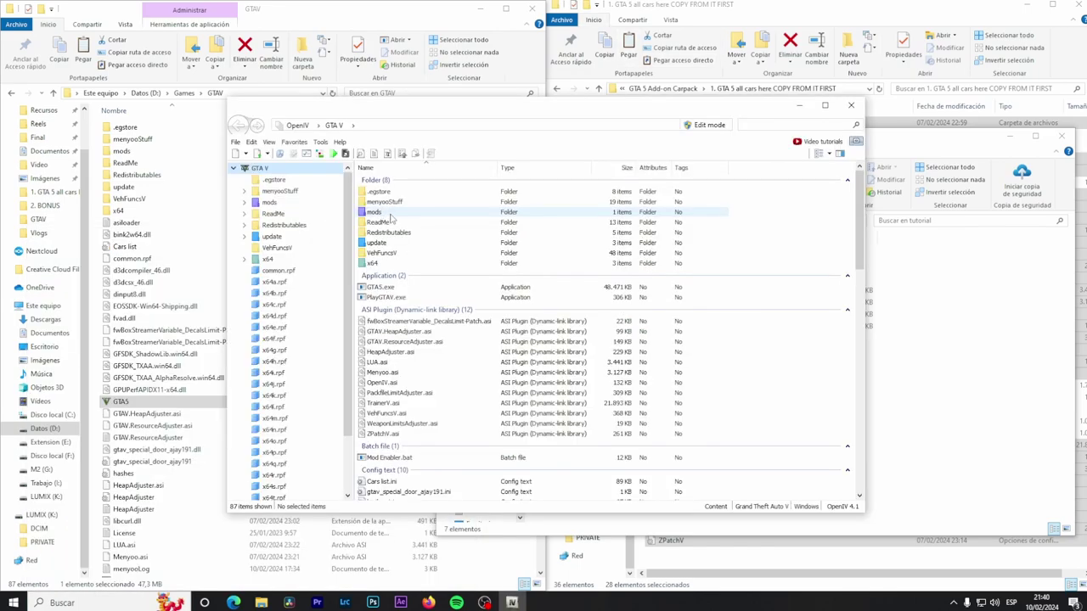
# Enable Edit mode and open the mods > update > update.rpf > common > data folder
pyautogui.doubleClick(388, 212)
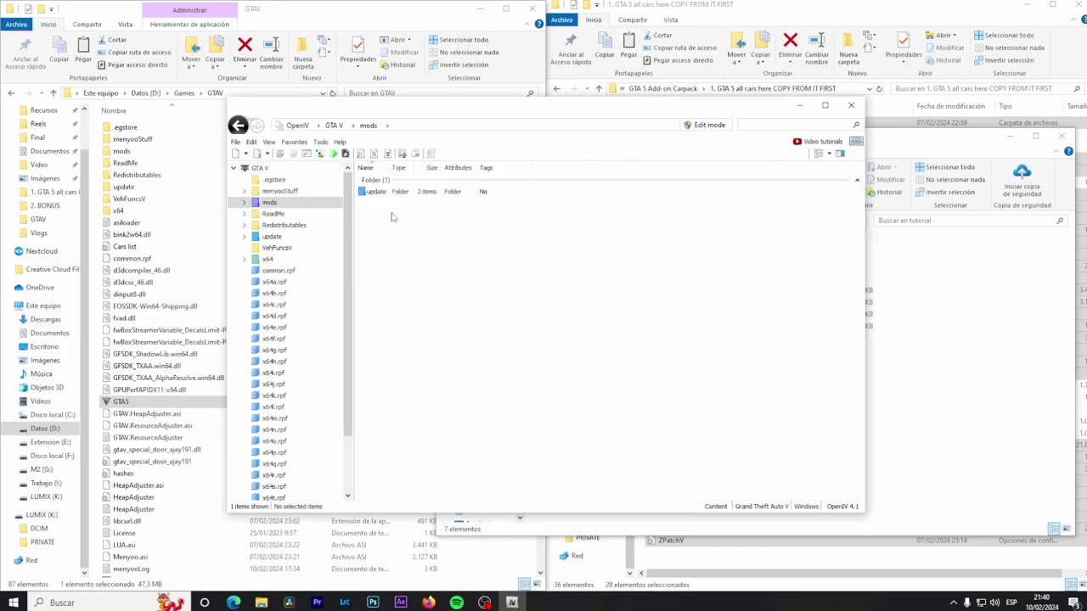
pyautogui.click(706, 126)
pyautogui.doubleClick(408, 194)
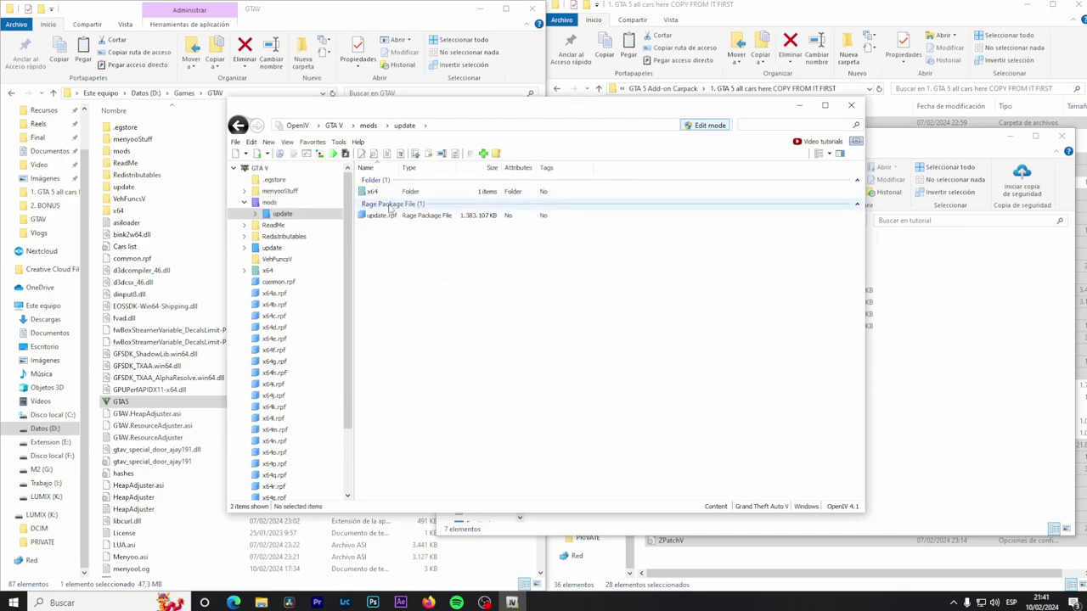
pyautogui.doubleClick(378, 216)
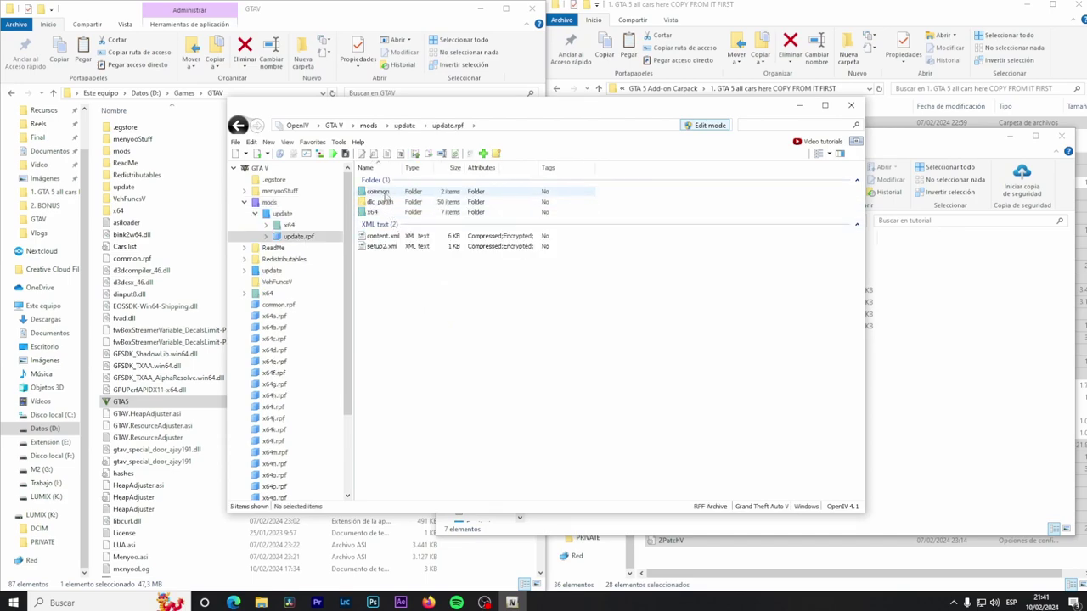
pyautogui.doubleClick(378, 192)
pyautogui.doubleClick(378, 192)
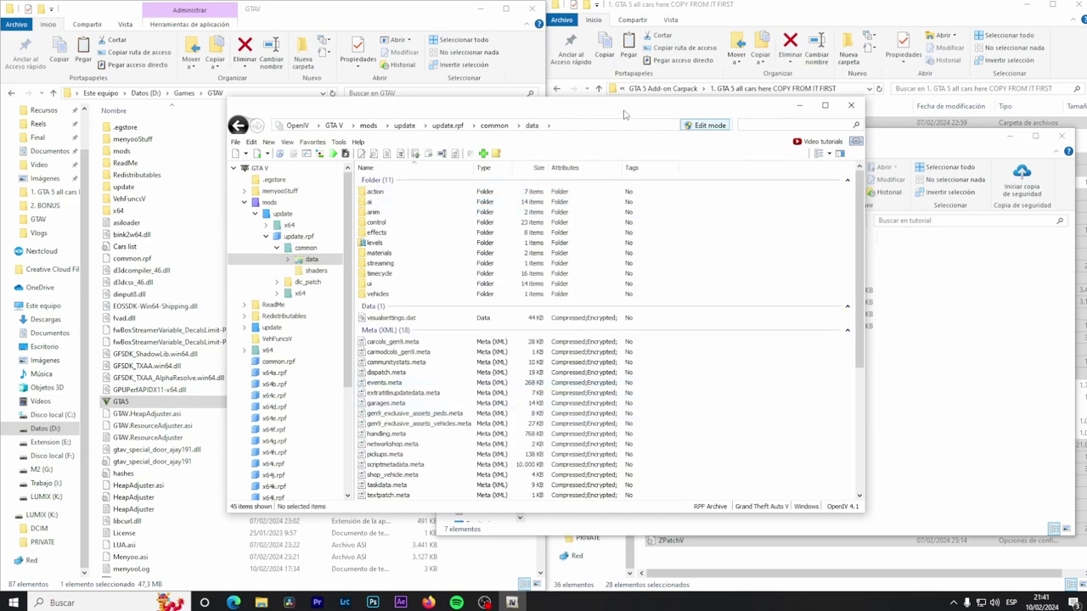
# Copy gameconfig from the For More Mods "0,1x traffic 0,1x peds" folder into update.rpf's data folder, and close OpenIV
pyautogui.moveTo(625, 111); pyautogui.dragTo(460, 118)
pyautogui.click(883, 378)
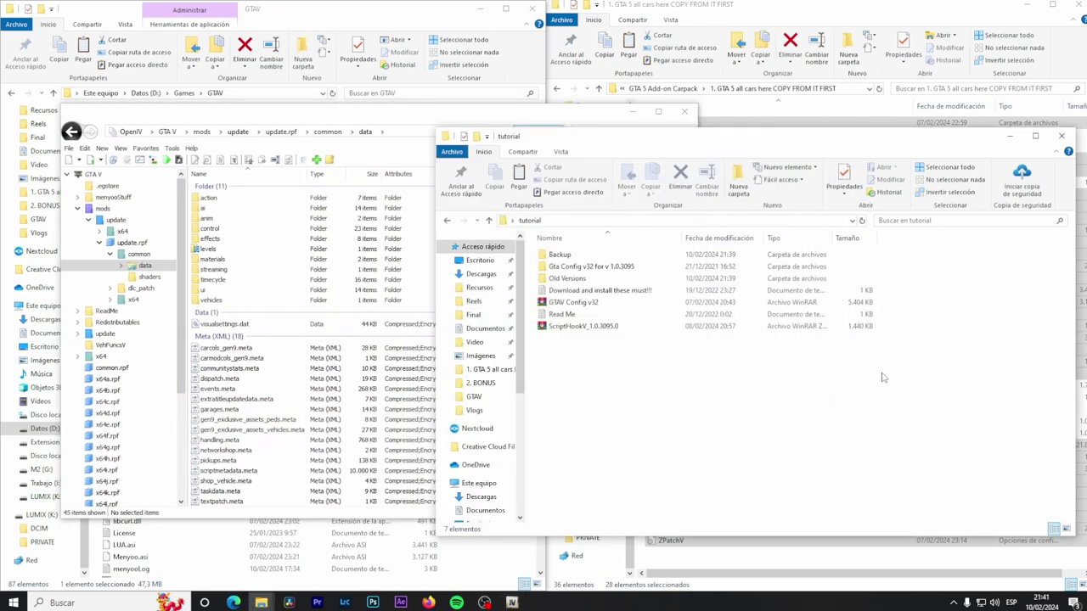
pyautogui.doubleClick(575, 267)
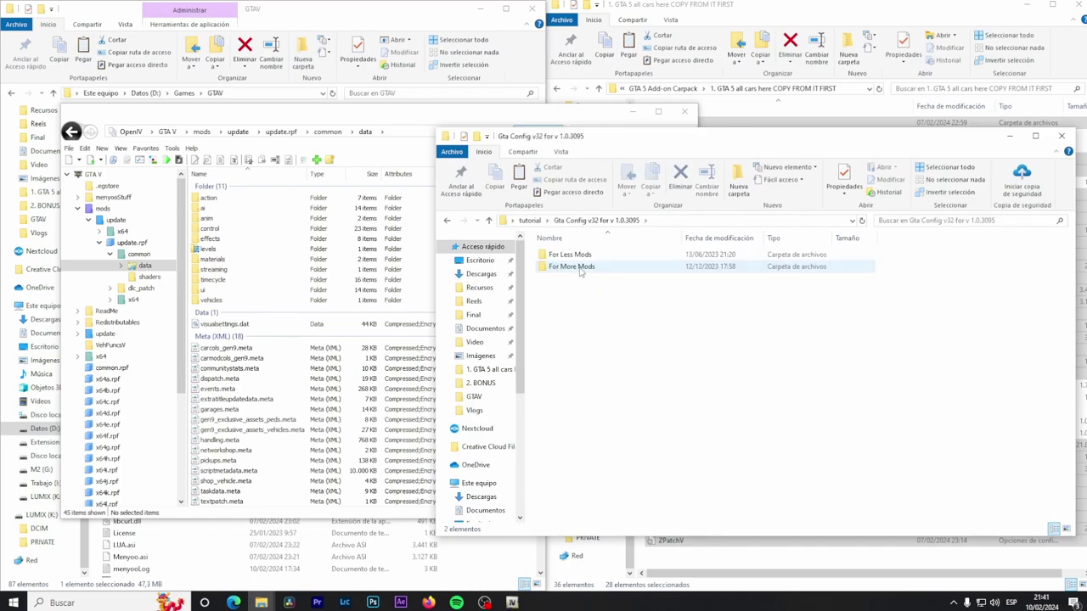
pyautogui.doubleClick(567, 267)
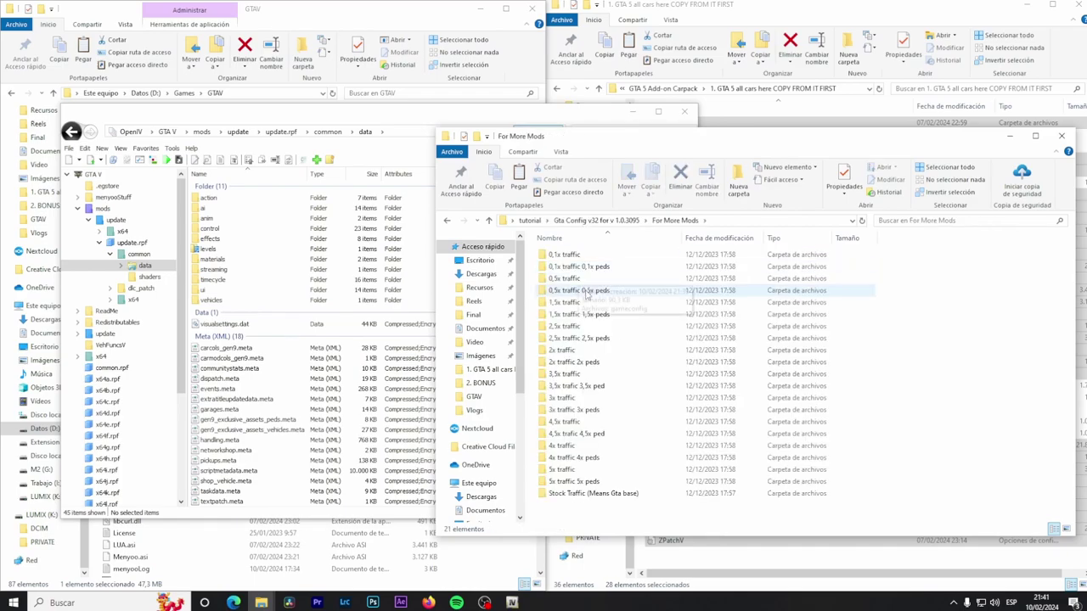
pyautogui.click(582, 270)
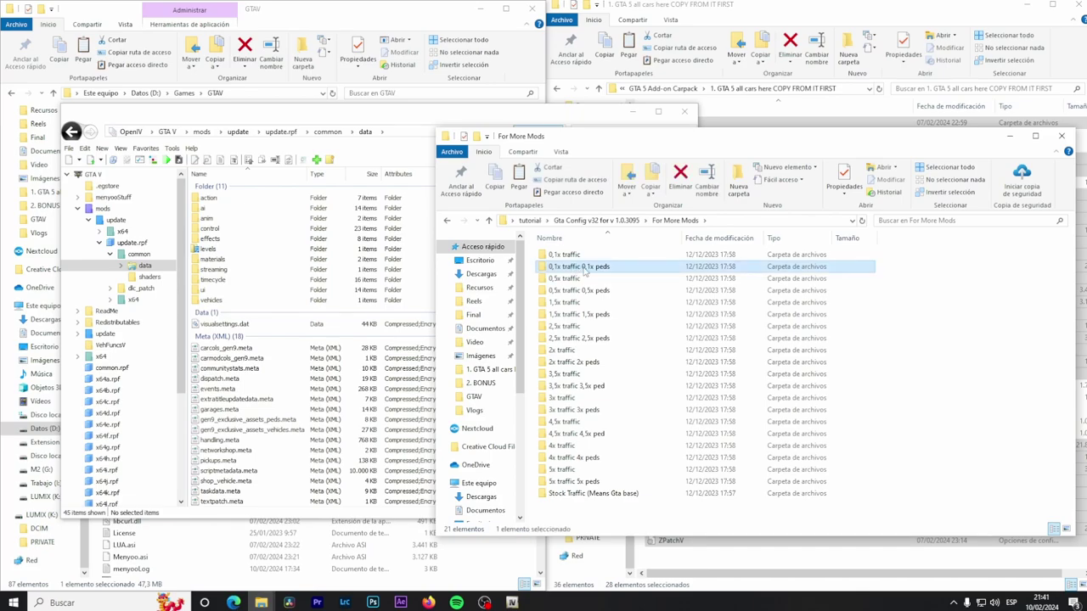
pyautogui.doubleClick(605, 268)
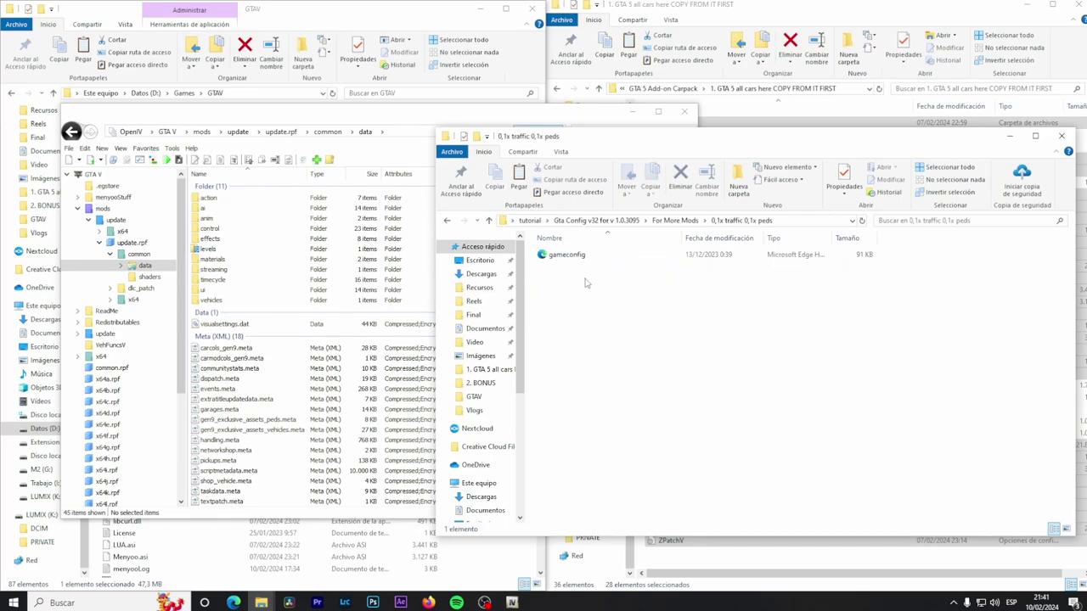
pyautogui.moveTo(580, 262); pyautogui.dragTo(371, 350)
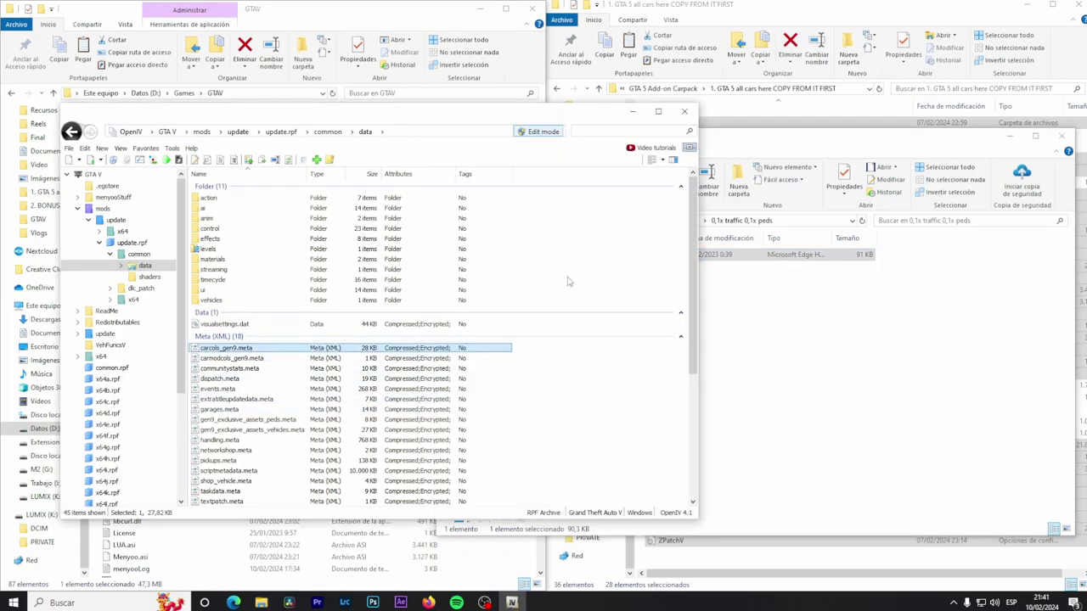
pyautogui.click(684, 113)
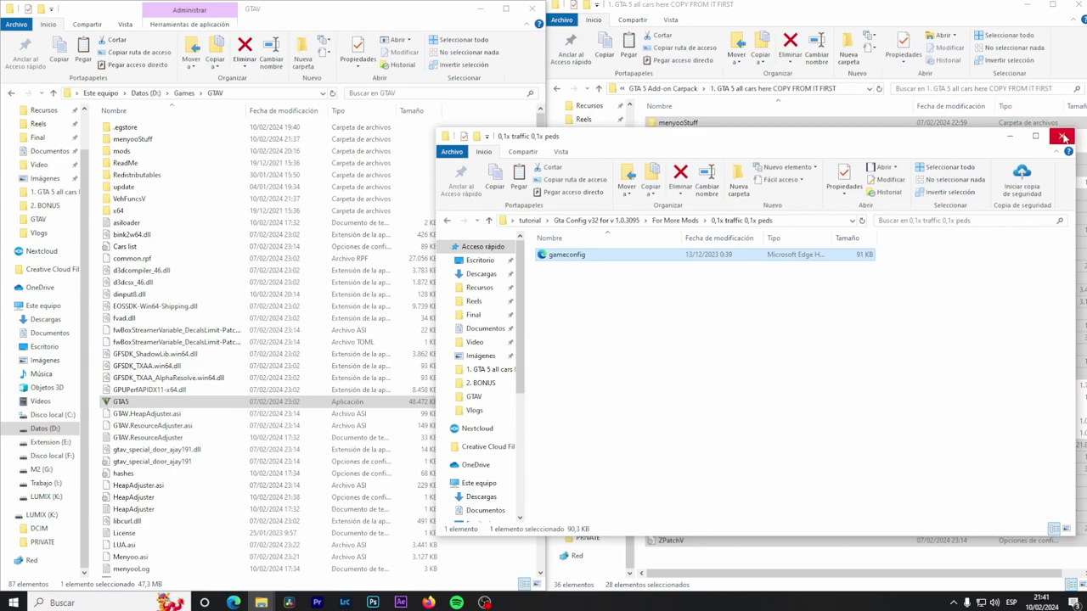
# Extract the ScriptHookV_1.0.3095.0 archive from the tutorial folder into its own folder and open its bin subfolder
pyautogui.click(530, 222)
pyautogui.click(573, 328)
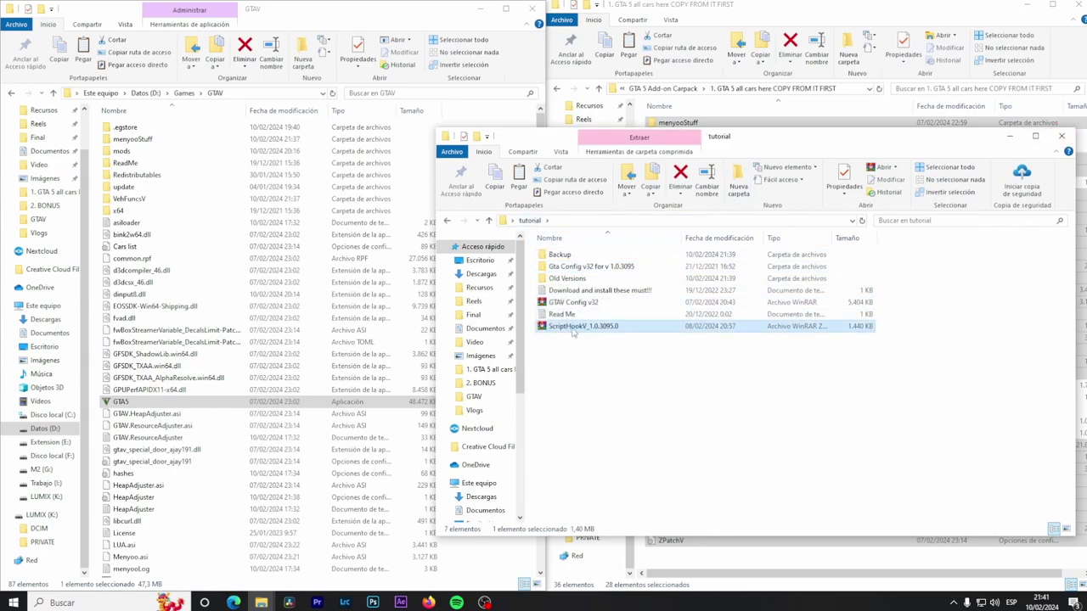
pyautogui.rightClick(574, 331)
pyautogui.click(625, 396)
pyautogui.doubleClick(597, 293)
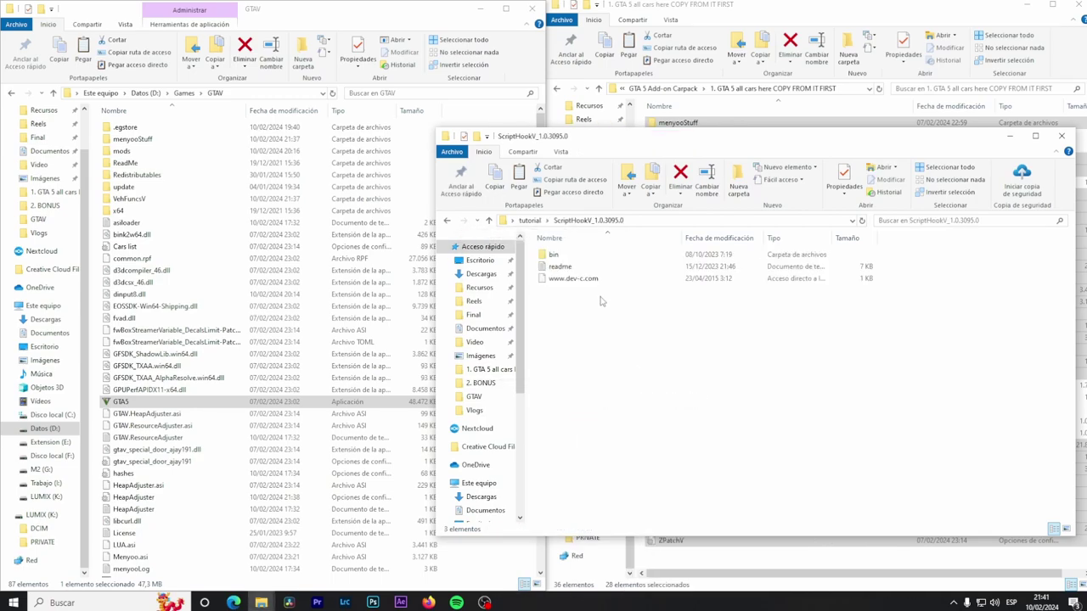
pyautogui.doubleClick(553, 255)
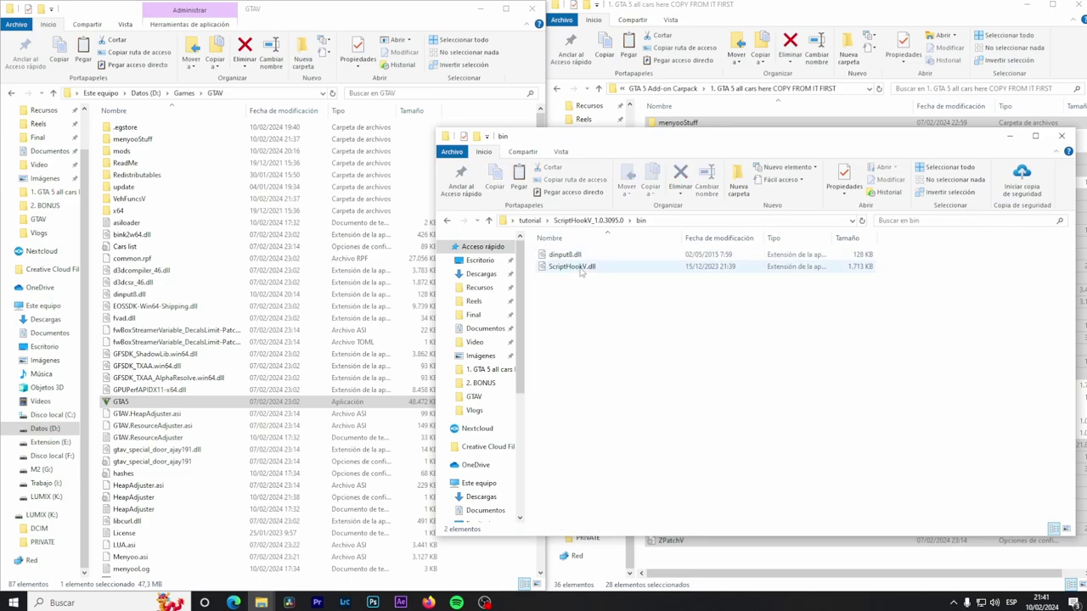
# Copy dinput8.dll and ScriptHookV.dll from the bin folder into the GTAV game folder, replacing the existing files
pyautogui.moveTo(586, 295); pyautogui.dragTo(567, 246)
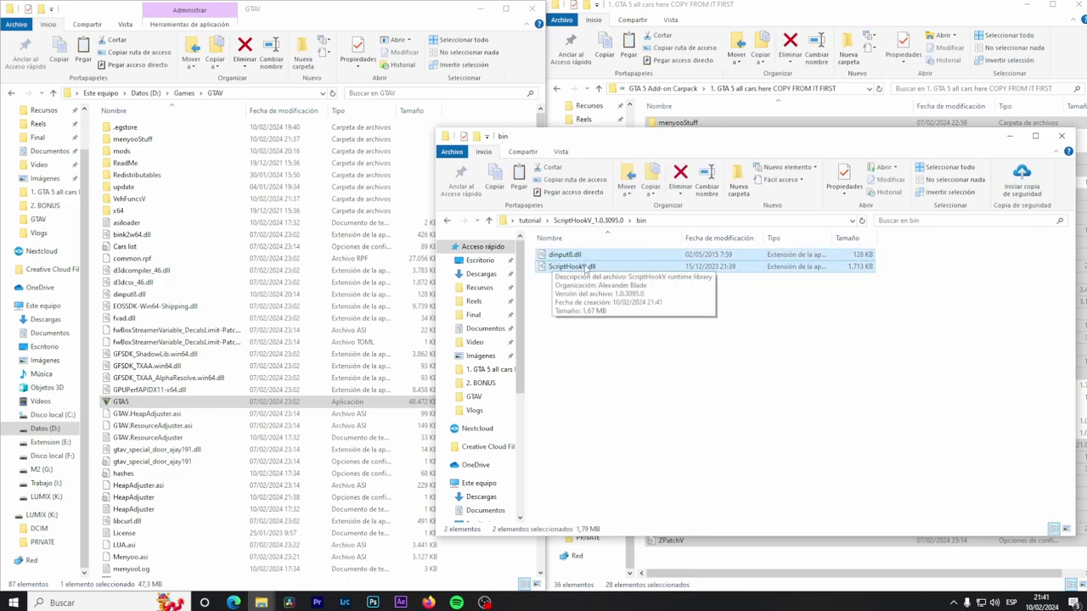
pyautogui.moveTo(420, 325); pyautogui.dragTo(107, 339)
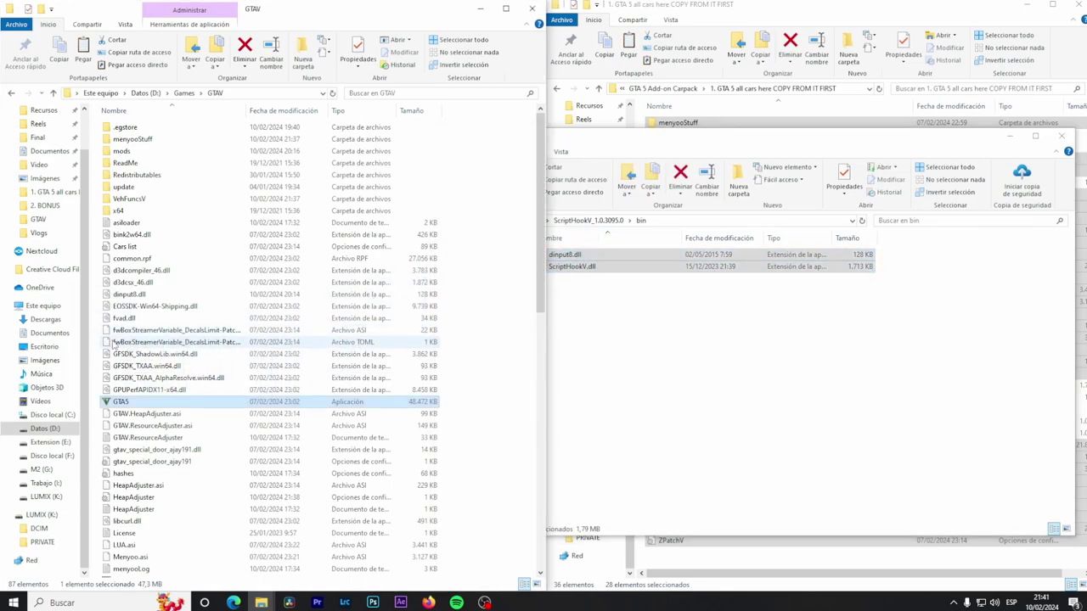
pyautogui.click(522, 211)
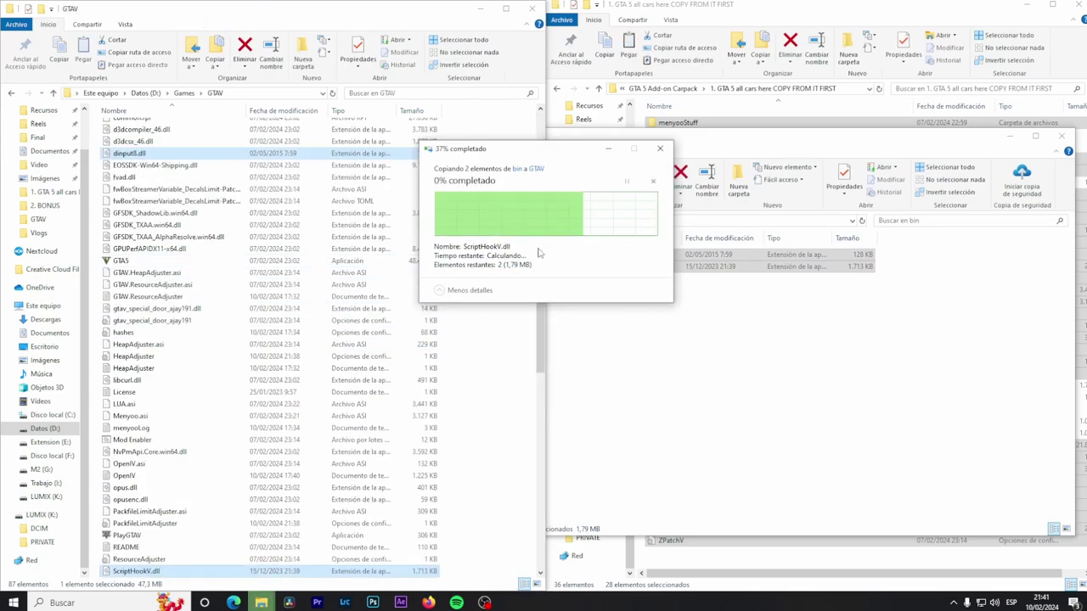
pyautogui.scroll(-10, 313, 524)
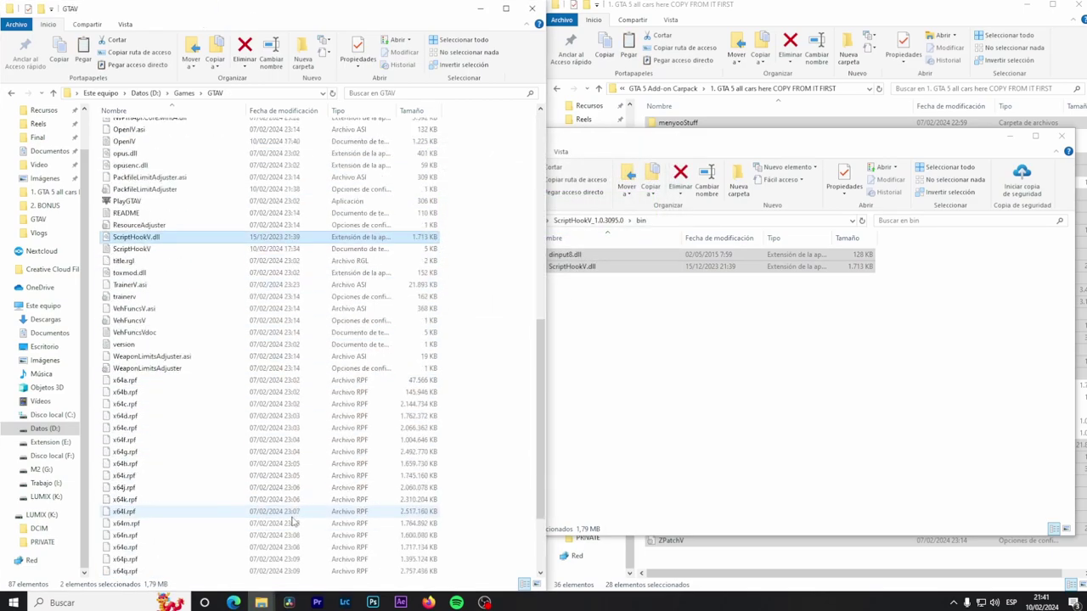
# Close the ScriptHookV bin, carpack and GTAV folder windows
pyautogui.click(1062, 136)
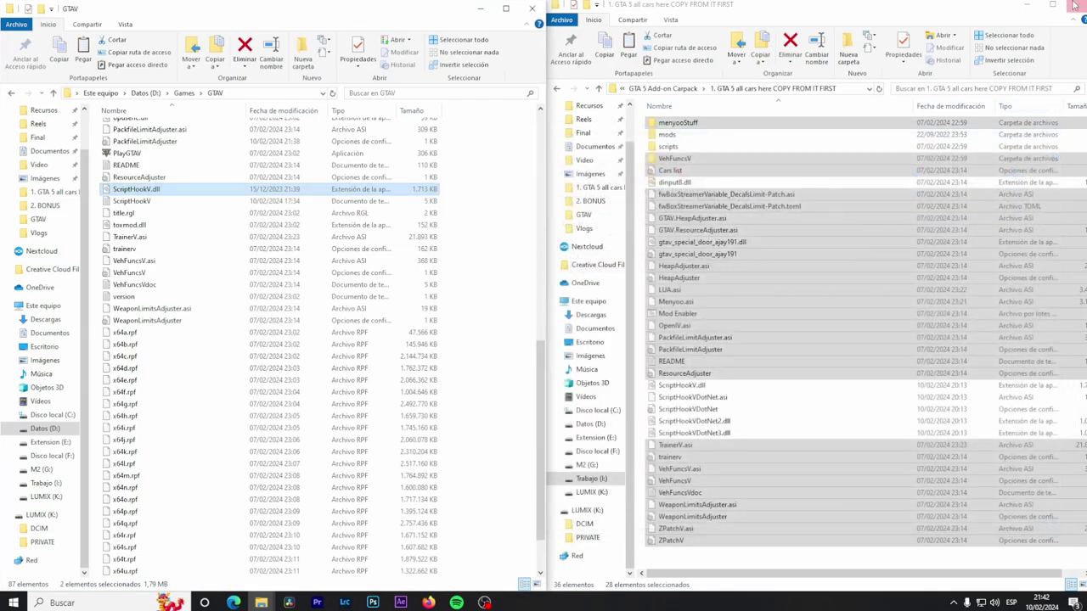
pyautogui.click(1079, 5)
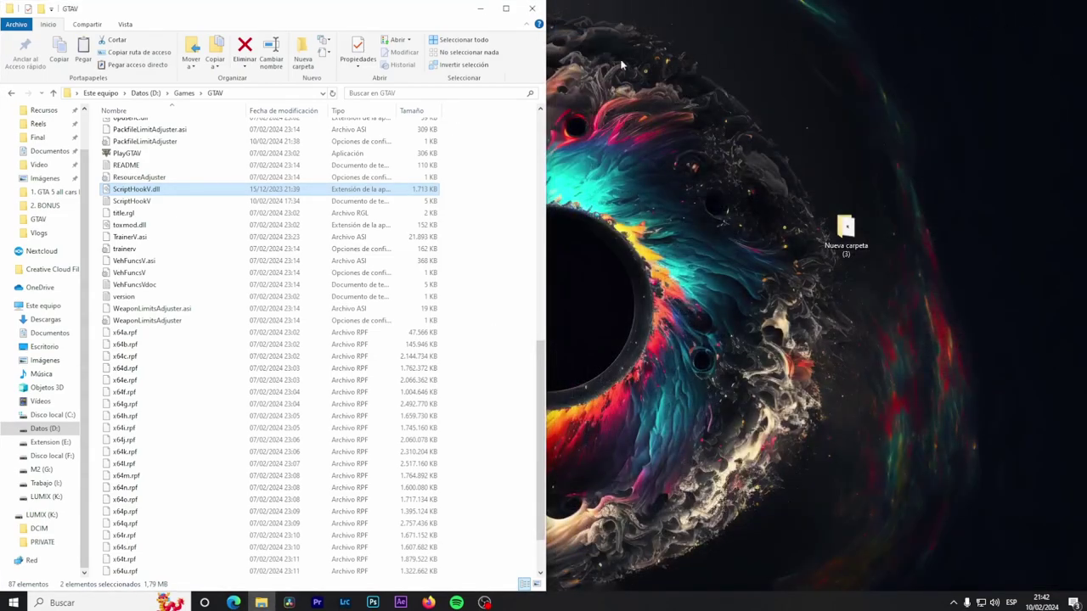
pyautogui.click(531, 12)
pyautogui.click(202, 310)
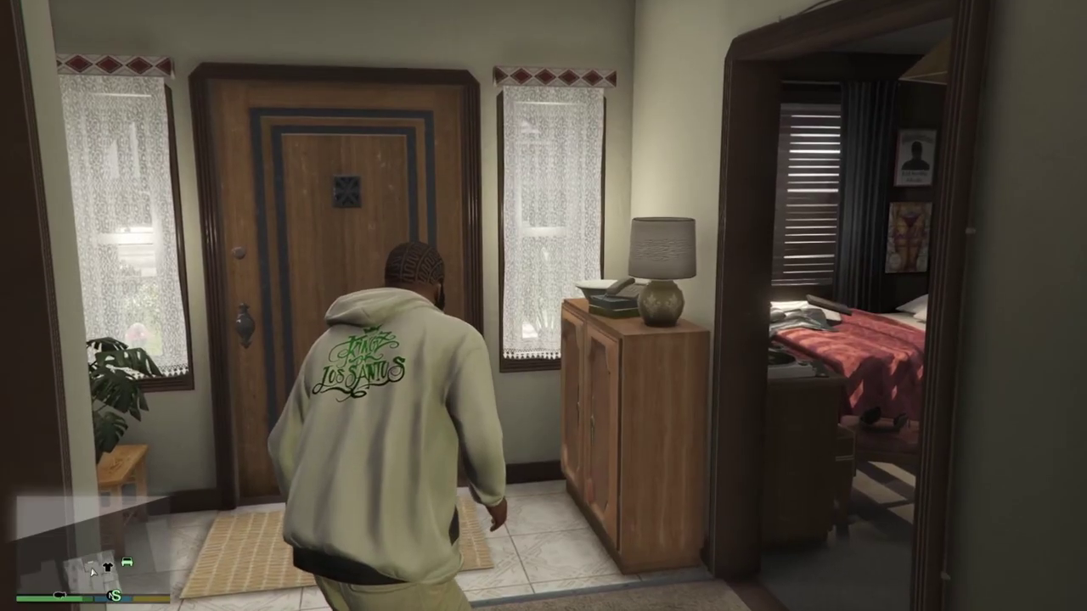
pyautogui.press('w')
pyautogui.press('w')
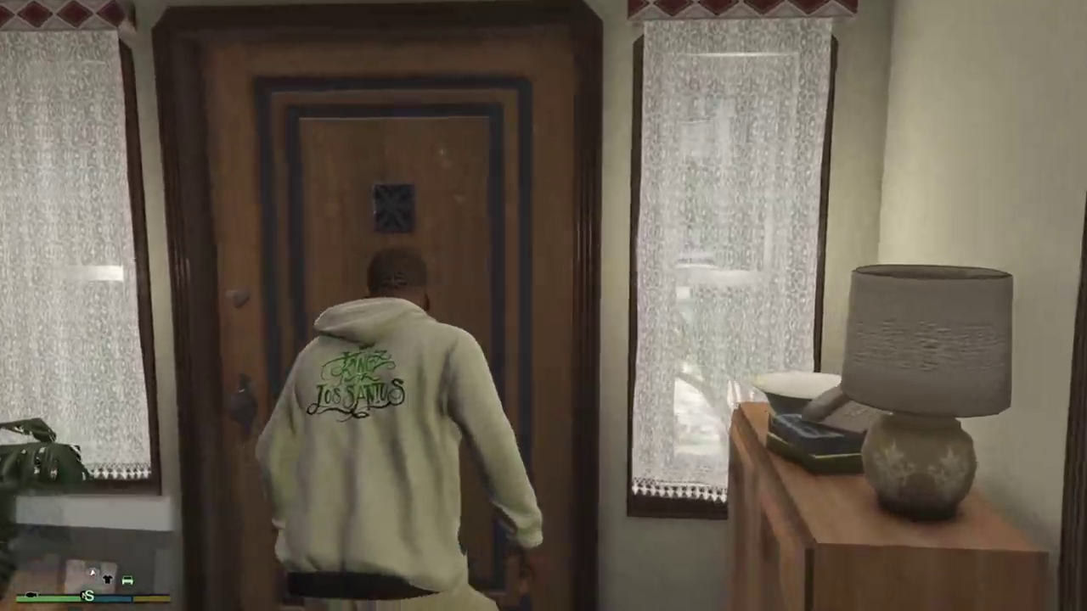
pyautogui.press('w')
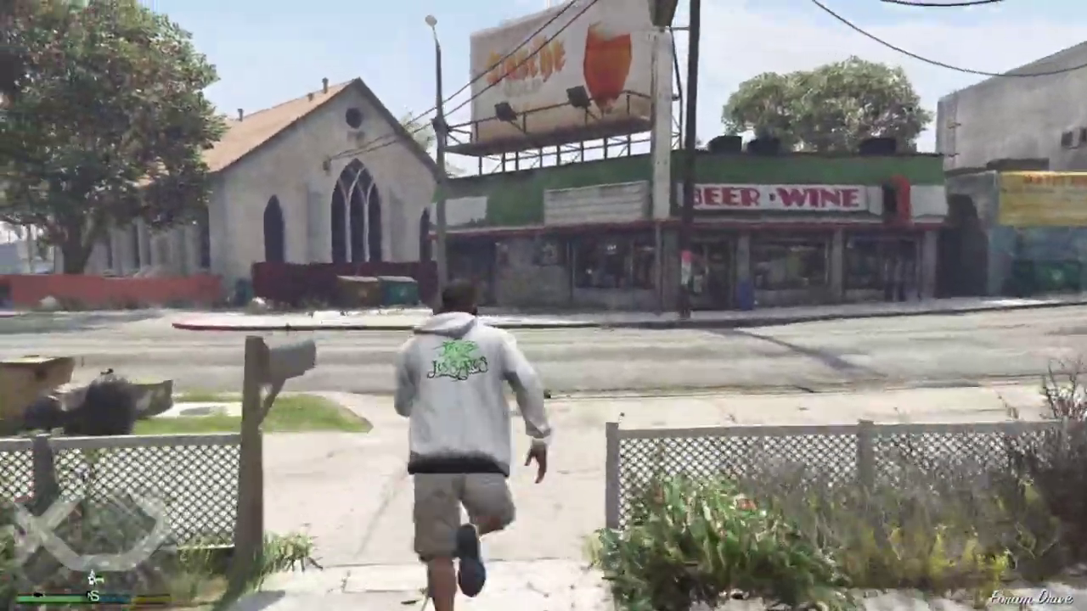
pyautogui.press('w')
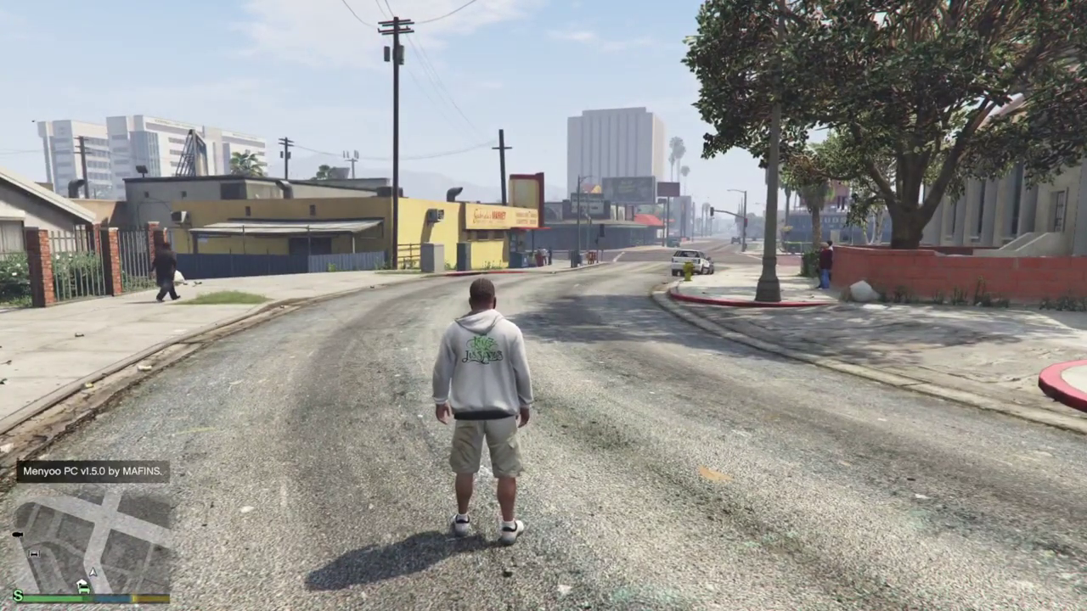
# Open the Menyoo trainer in the game and go to the Vehicle Spawner under Vehicle Options
pyautogui.press('F8')
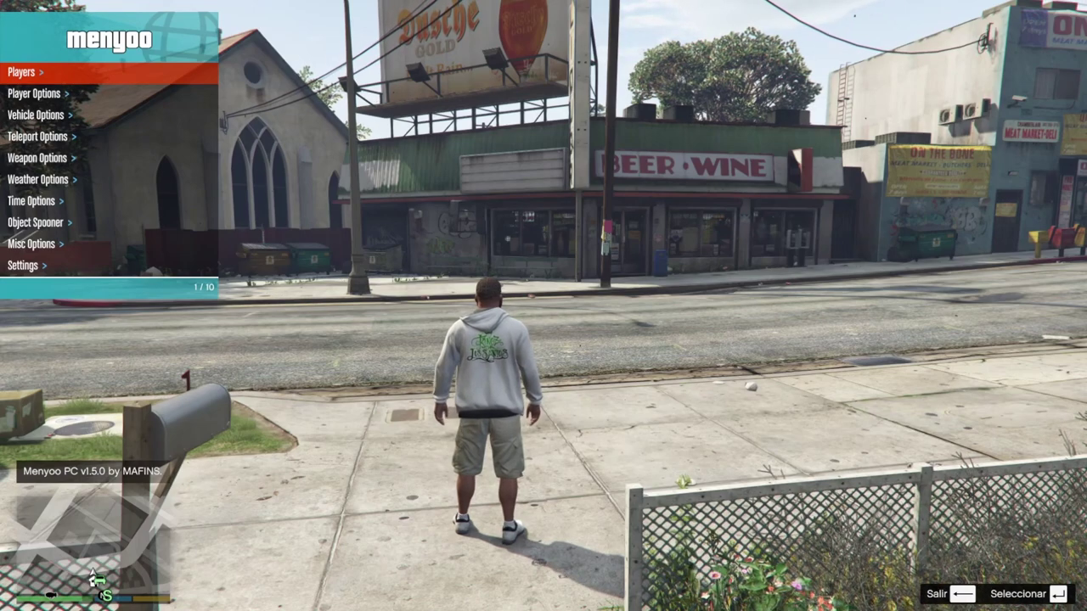
pyautogui.press('Down')
pyautogui.press('Down')
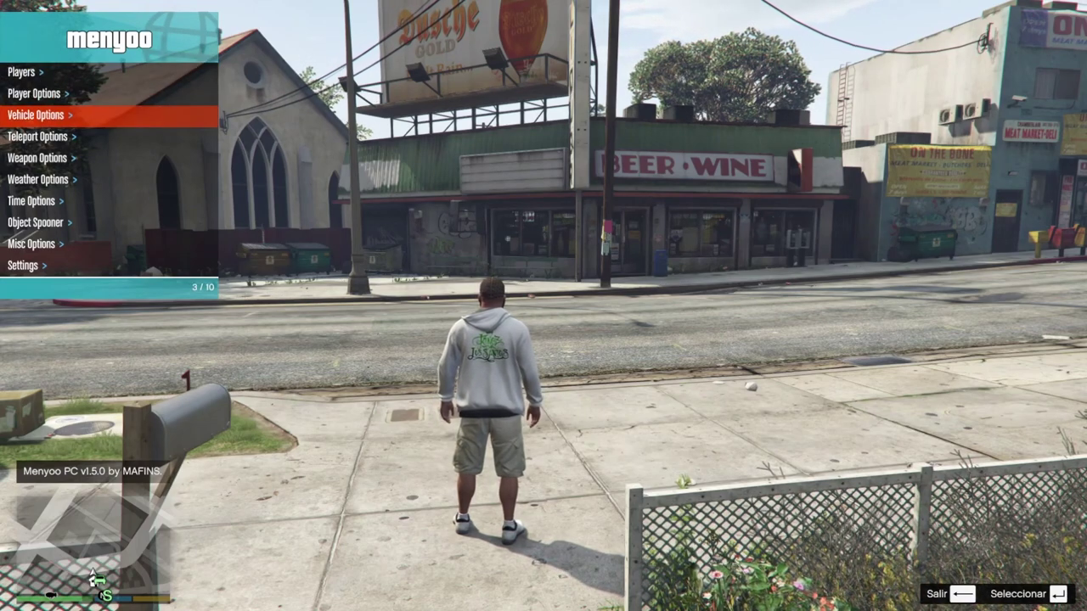
pyautogui.press('Return')
pyautogui.press('Down')
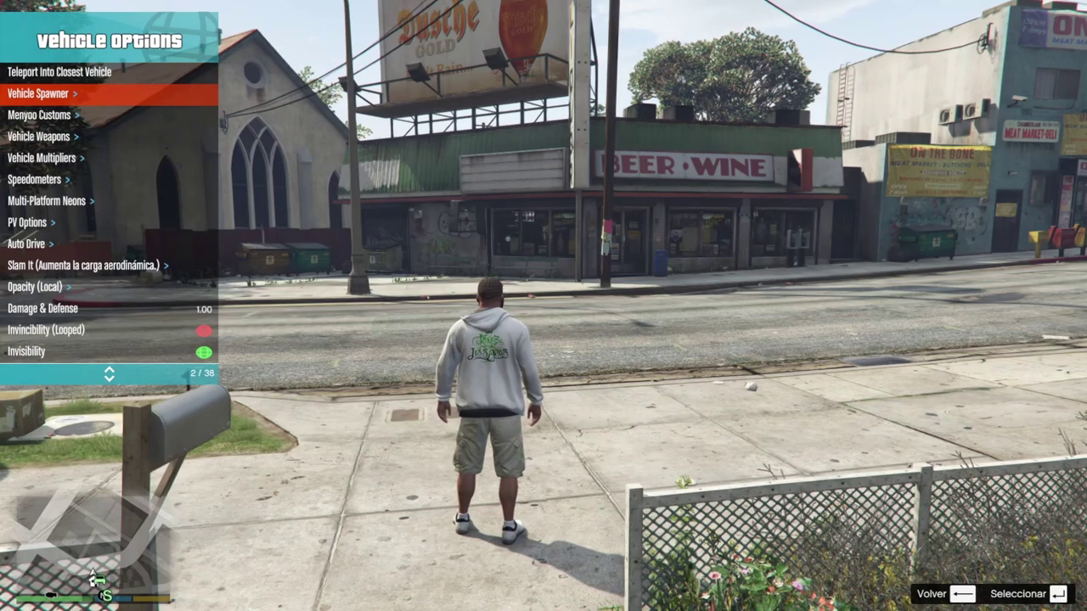
pyautogui.press('Return')
# Examine the vehicle spawner's categories, looking into the Super, Sports, Sports Classics and Coupes lists for the add-on cars
pyautogui.press('Down')
pyautogui.press('Down')
pyautogui.press('Down')
pyautogui.press('Down')
pyautogui.press('Down')
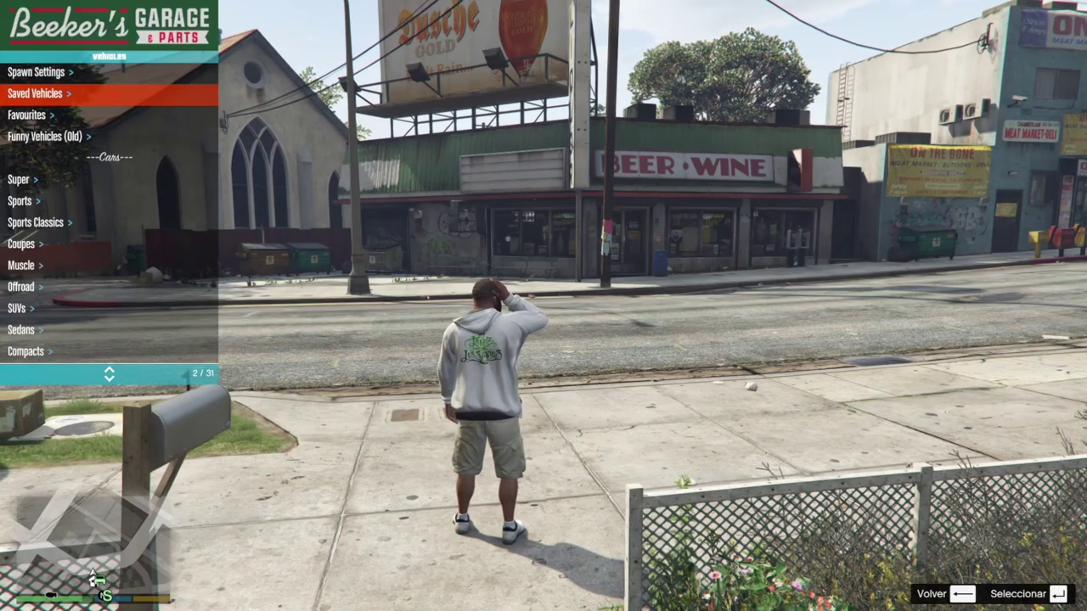
pyautogui.press('Down')
pyautogui.press('Down')
pyautogui.press('Down')
pyautogui.press('Up')
pyautogui.press('Up')
pyautogui.press('Up')
pyautogui.press('Up')
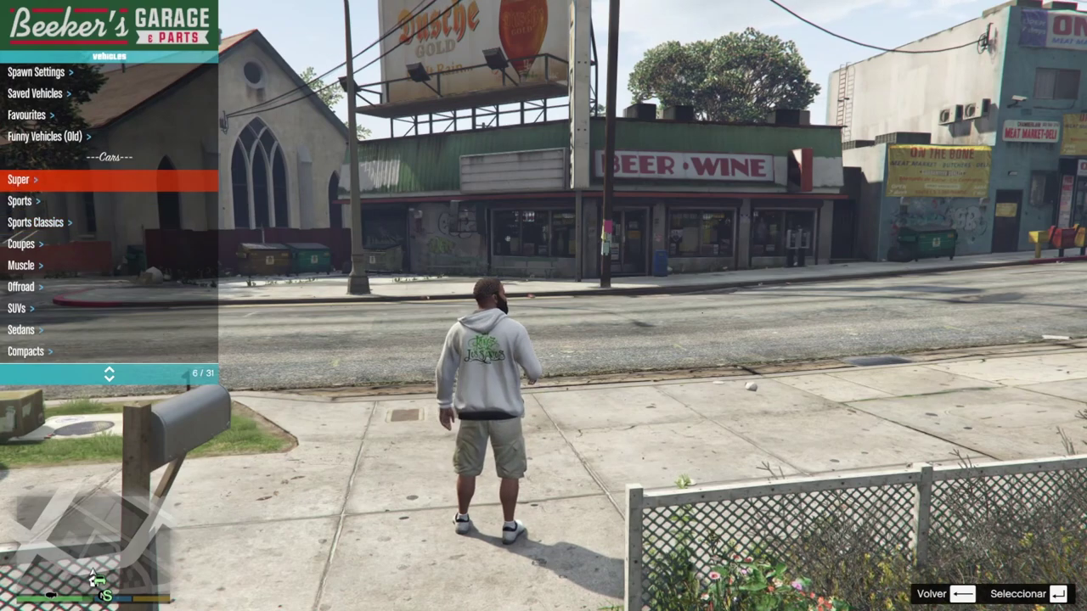
pyautogui.press('Return')
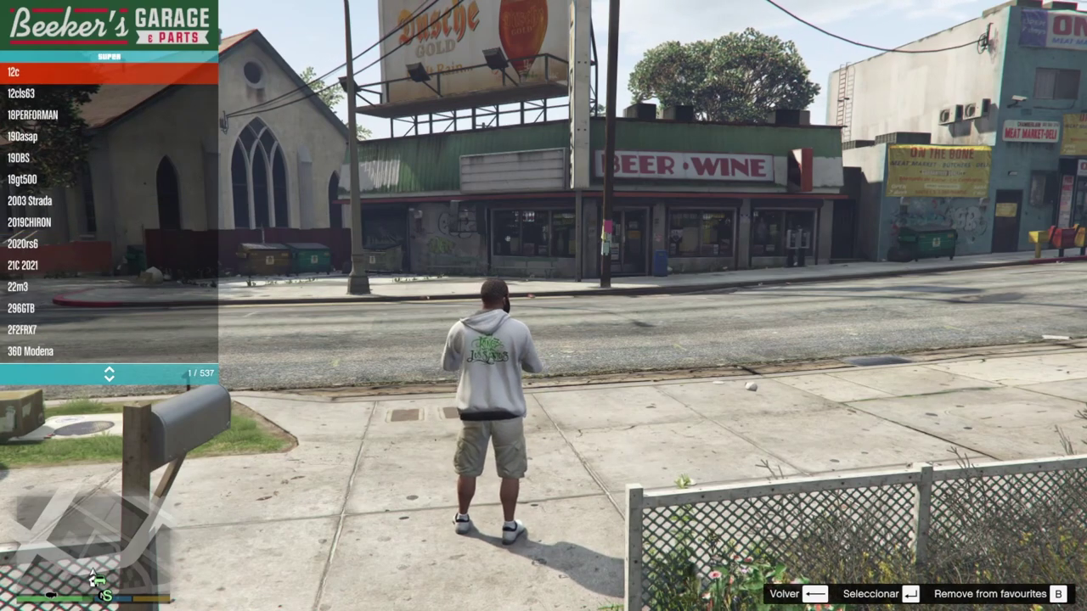
pyautogui.press('BackSpace')
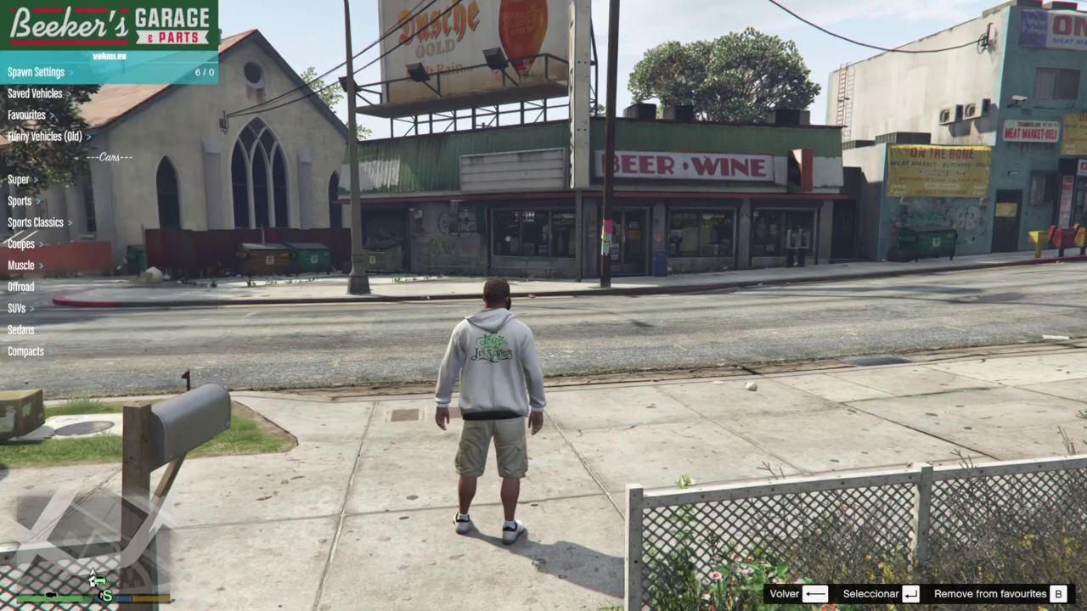
pyautogui.press('Down')
pyautogui.press('Return')
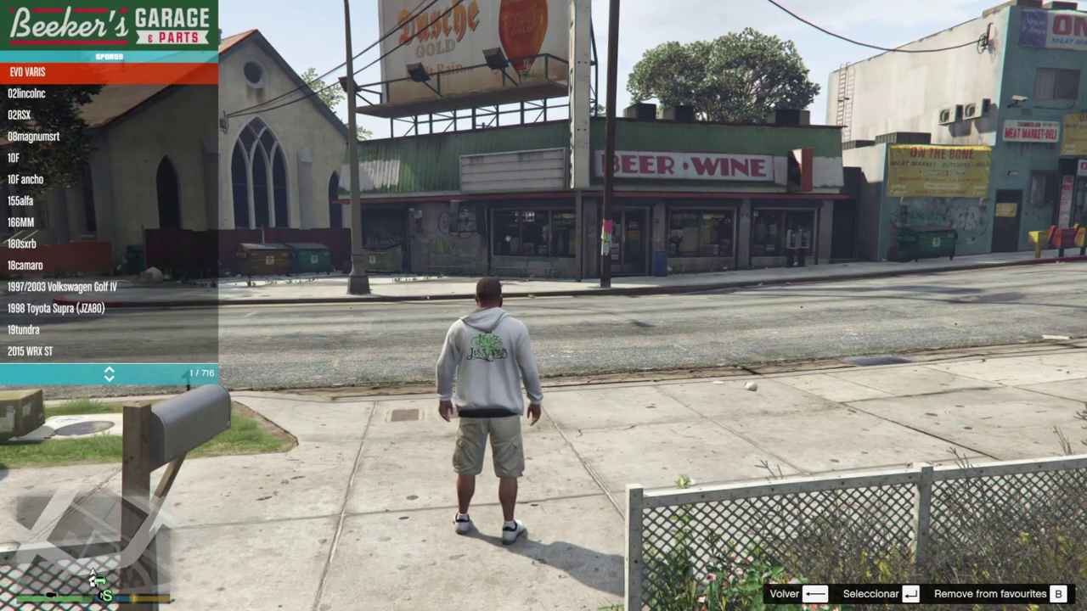
pyautogui.press('BackSpace')
pyautogui.press('Down')
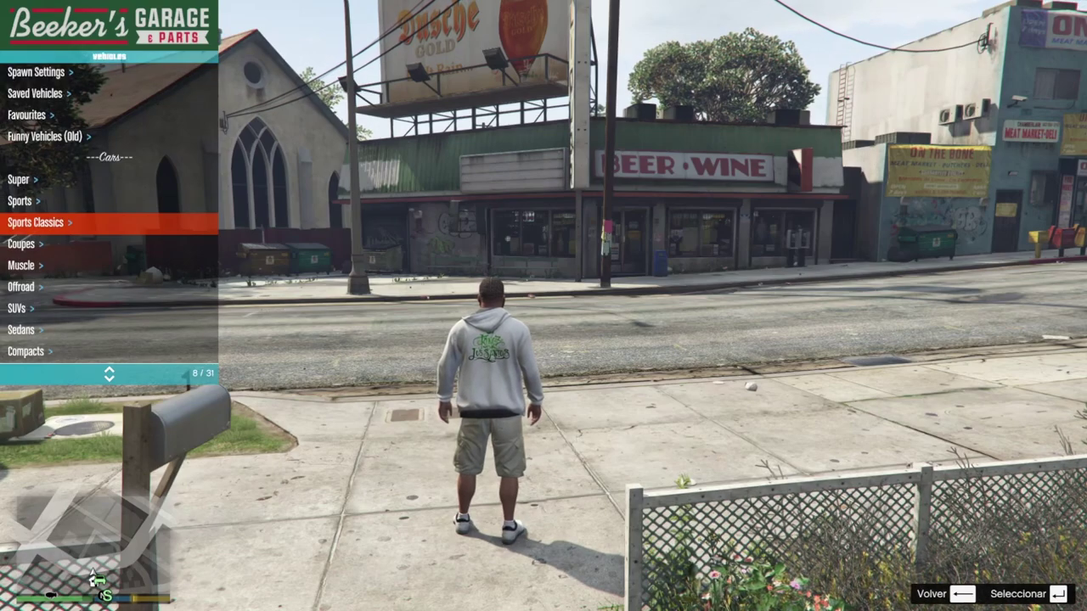
pyautogui.press('Return')
pyautogui.press('BackSpace')
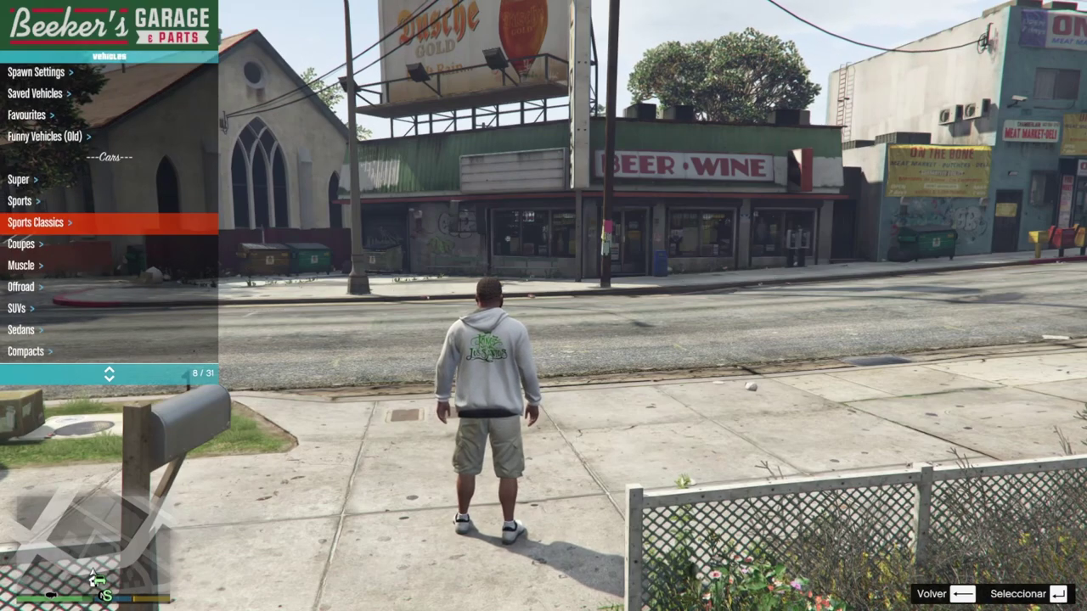
pyautogui.press('Down')
pyautogui.press('Return')
pyautogui.press('BackSpace')
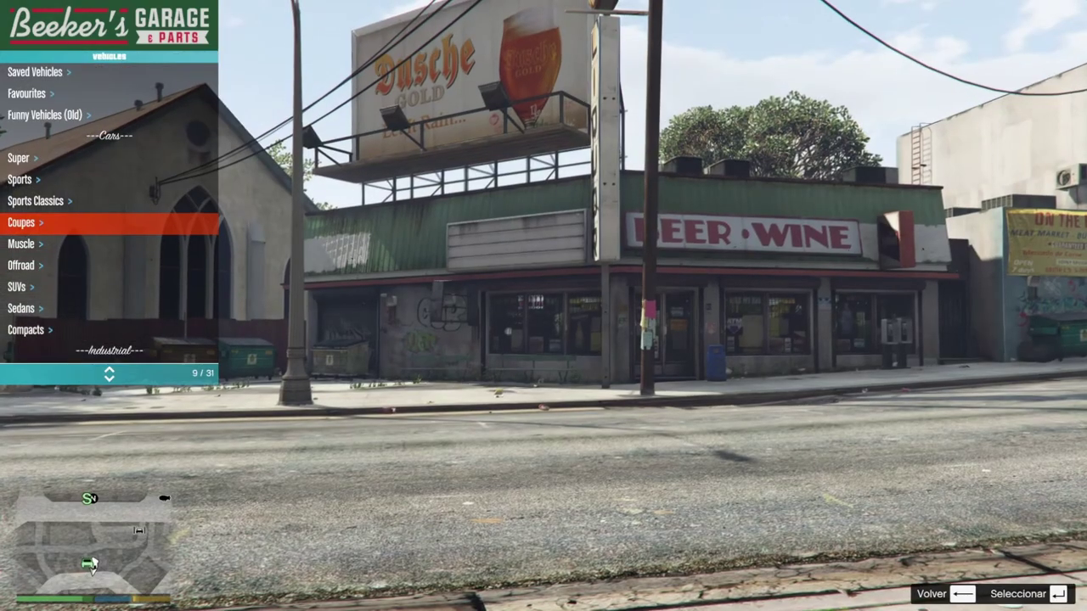
# Spawn the Tyrant and the twizy from the Super category of the vehicle spawner
pyautogui.press('Up')
pyautogui.press('Up')
pyautogui.press('Up')
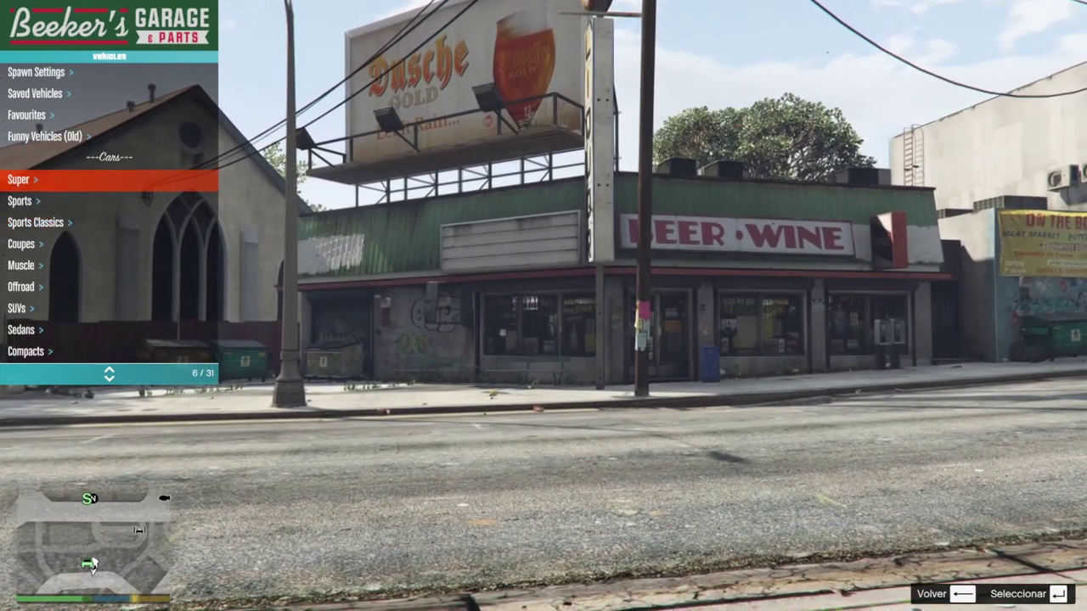
pyautogui.press('Return')
pyautogui.press('Up')
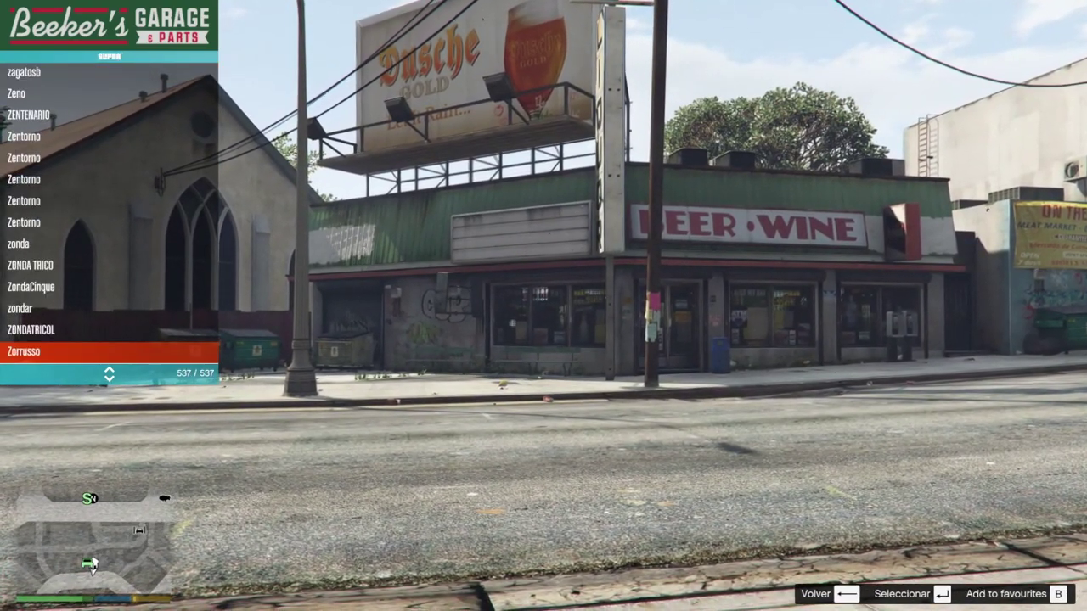
pyautogui.press('Up')
pyautogui.press('Up')
pyautogui.press('Up')
pyautogui.press('Up')
pyautogui.press('Up')
pyautogui.press('Up')
pyautogui.press('Up')
pyautogui.press('Up')
pyautogui.press('Up')
pyautogui.press('Up')
pyautogui.press('Up')
pyautogui.press('Up')
pyautogui.press('Up')
pyautogui.press('Up')
pyautogui.press('Up')
pyautogui.press('Up')
pyautogui.press('Up')
pyautogui.press('Up')
pyautogui.press('Up')
pyautogui.press('Up')
pyautogui.press('Up')
pyautogui.press('Return')
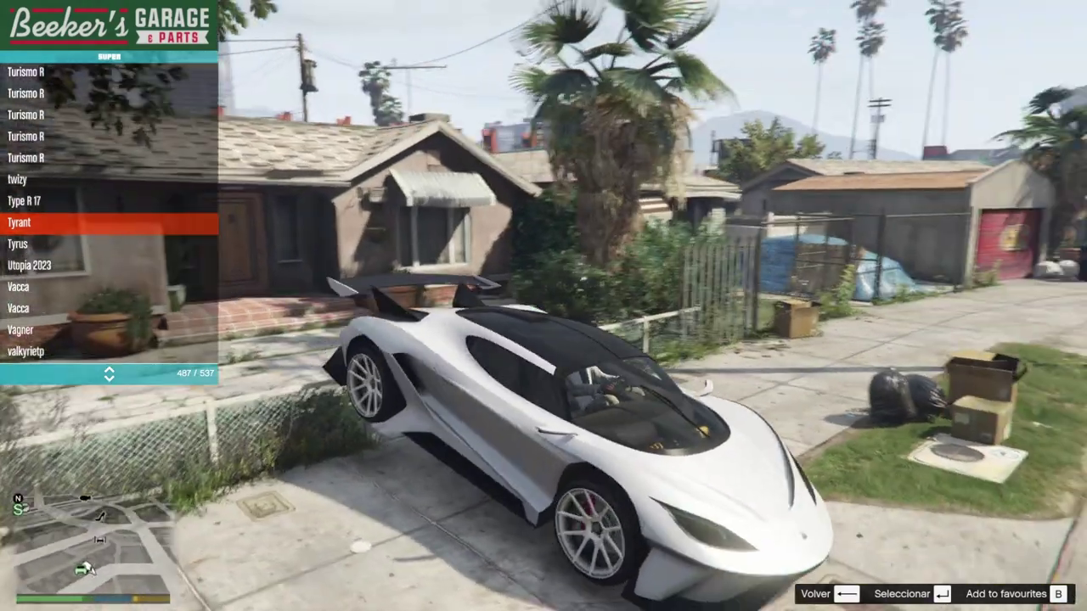
pyautogui.press('Up')
pyautogui.press('Return')
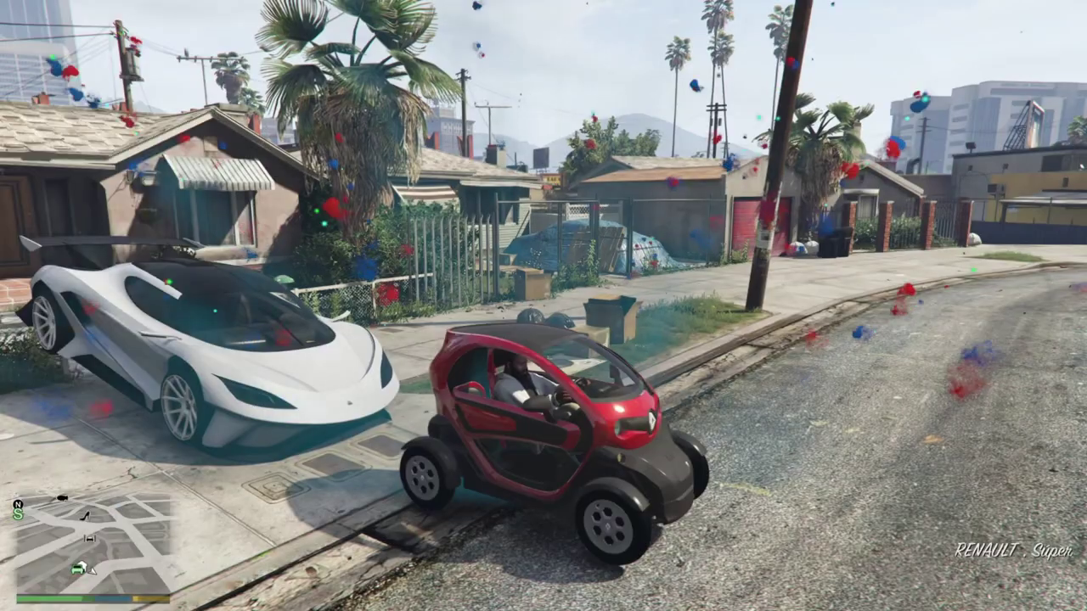